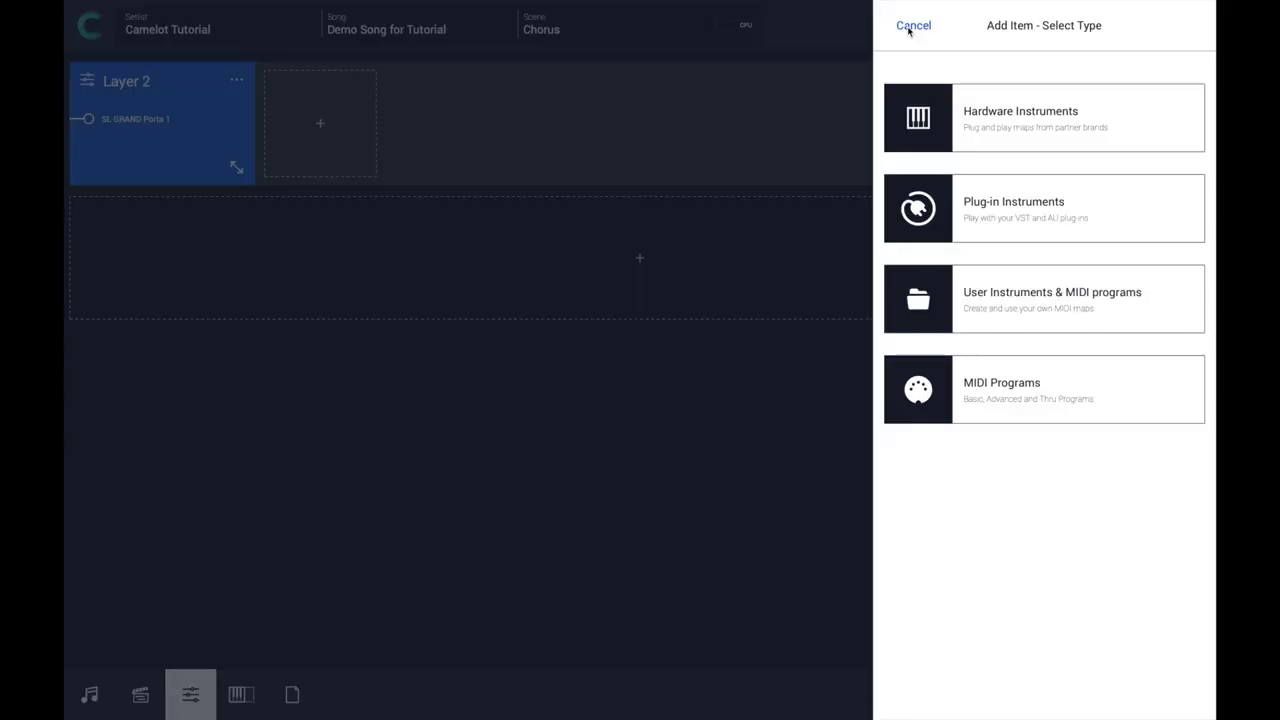
- Add a single-part MIDI program item 'First Program' (MSB 0, LSB 0, Program 1) to Layer 2
{"action": "left_click", "coordinate": [925, 130]}
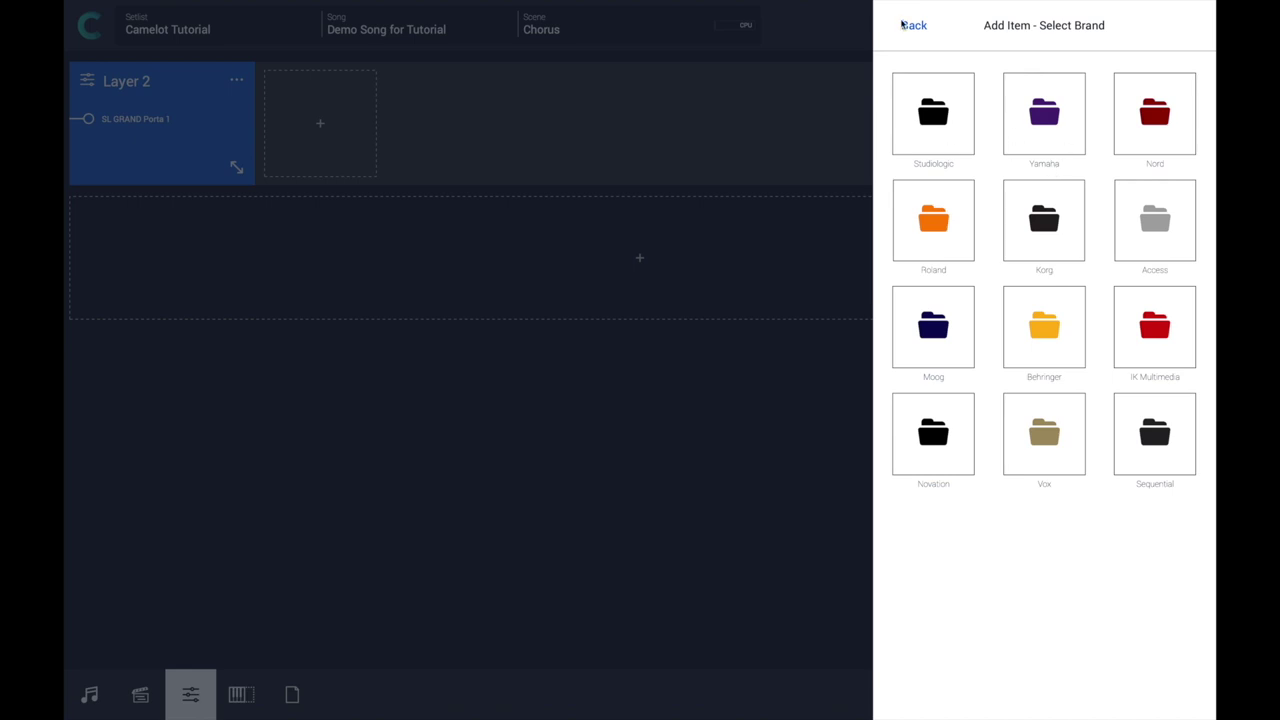
{"action": "left_click", "coordinate": [905, 25]}
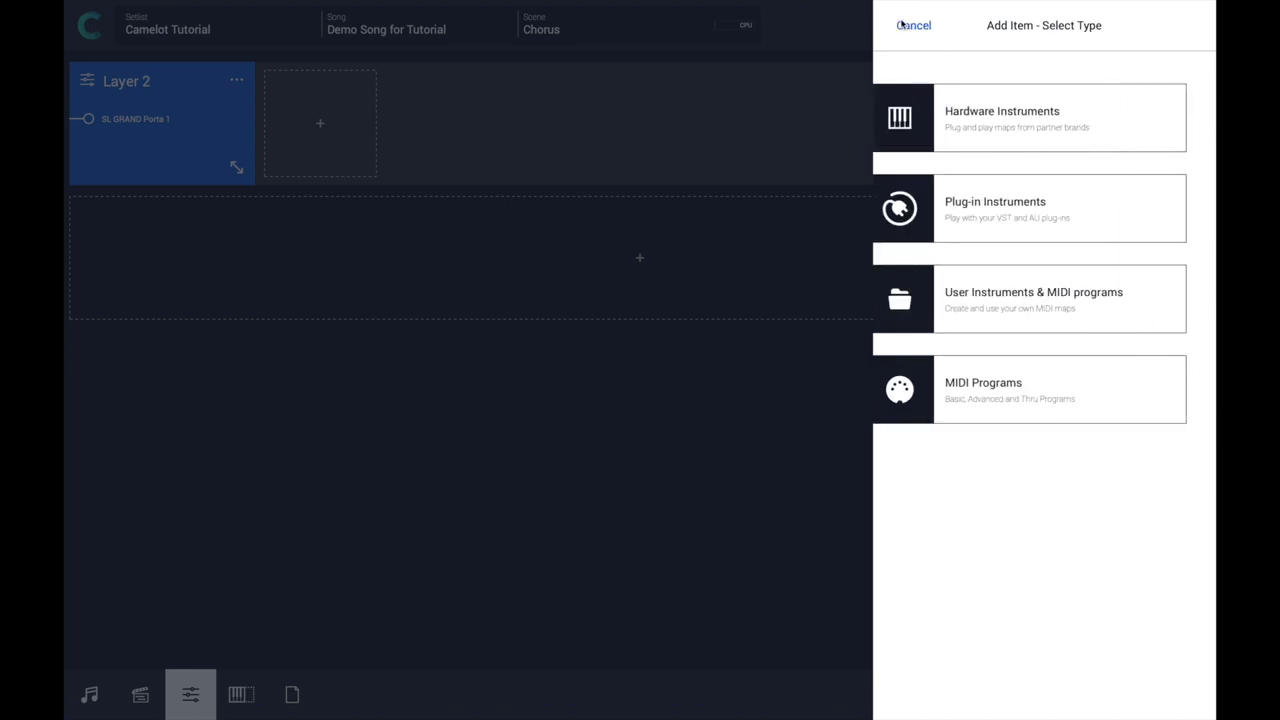
{"action": "left_click", "coordinate": [911, 391]}
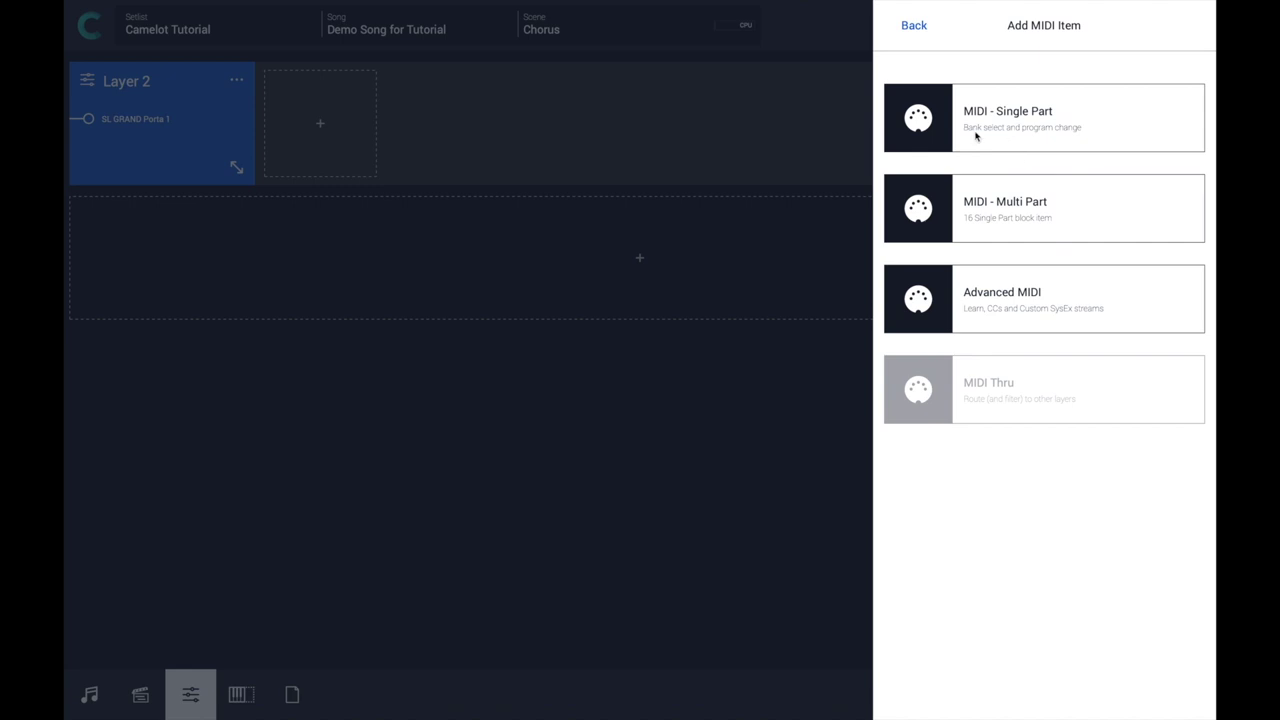
{"action": "left_click", "coordinate": [945, 128]}
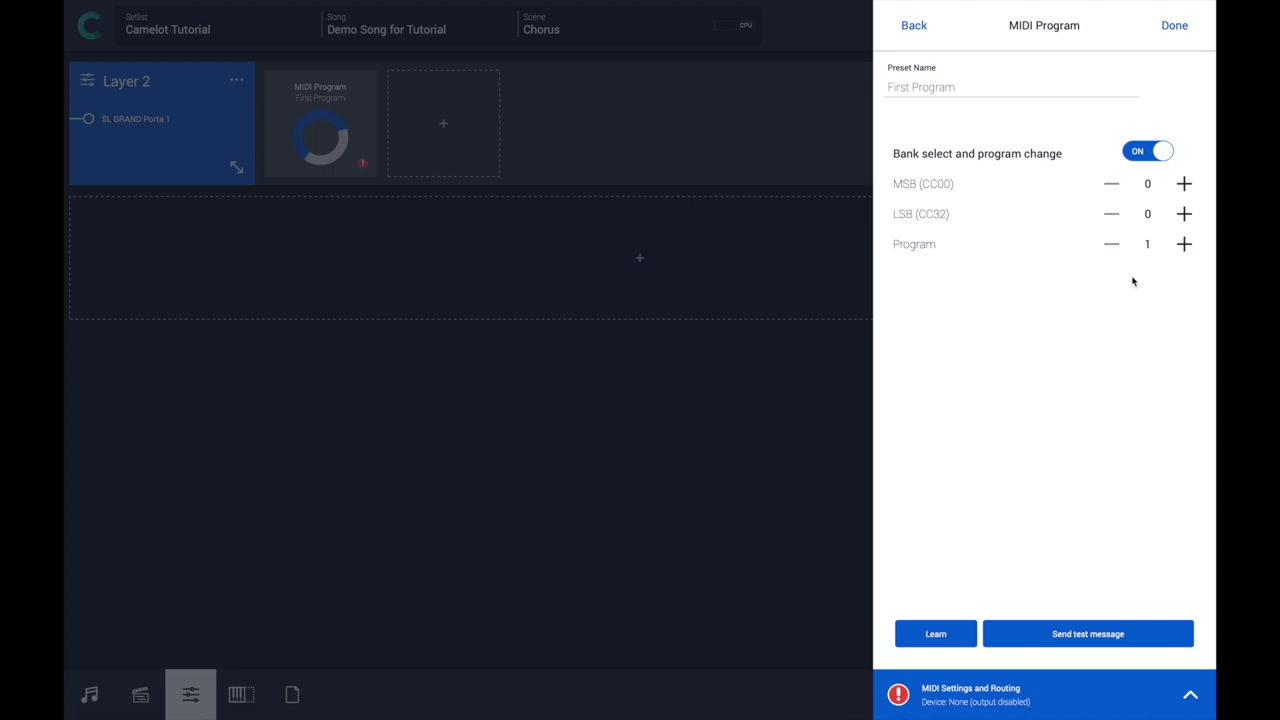
- Route the First Program item's MIDI output to the Studiologic Sledge Sledge device
{"action": "left_click", "coordinate": [1185, 245]}
{"action": "left_click", "coordinate": [1185, 245]}
{"action": "left_click", "coordinate": [1185, 245]}
{"action": "left_click", "coordinate": [1185, 245]}
{"action": "left_click", "coordinate": [1185, 245]}
{"action": "left_click", "coordinate": [1068, 688]}
{"action": "left_click", "coordinate": [1093, 128]}
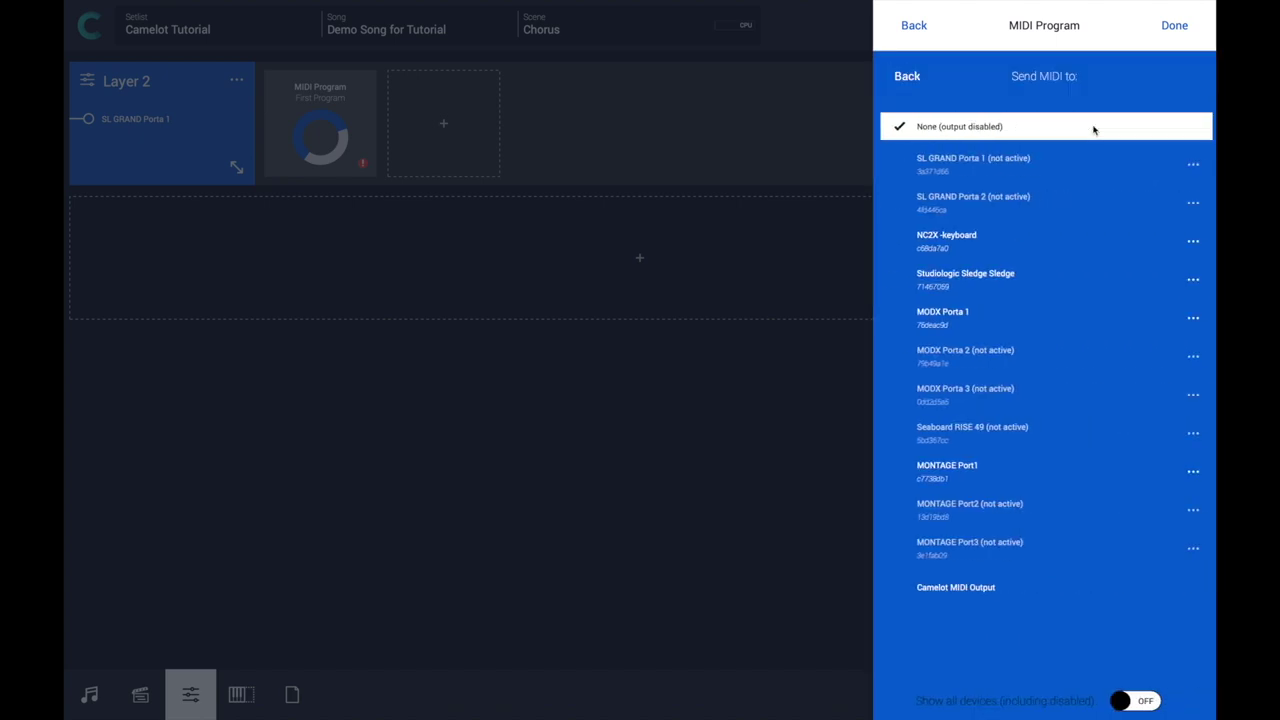
{"action": "left_click", "coordinate": [997, 285]}
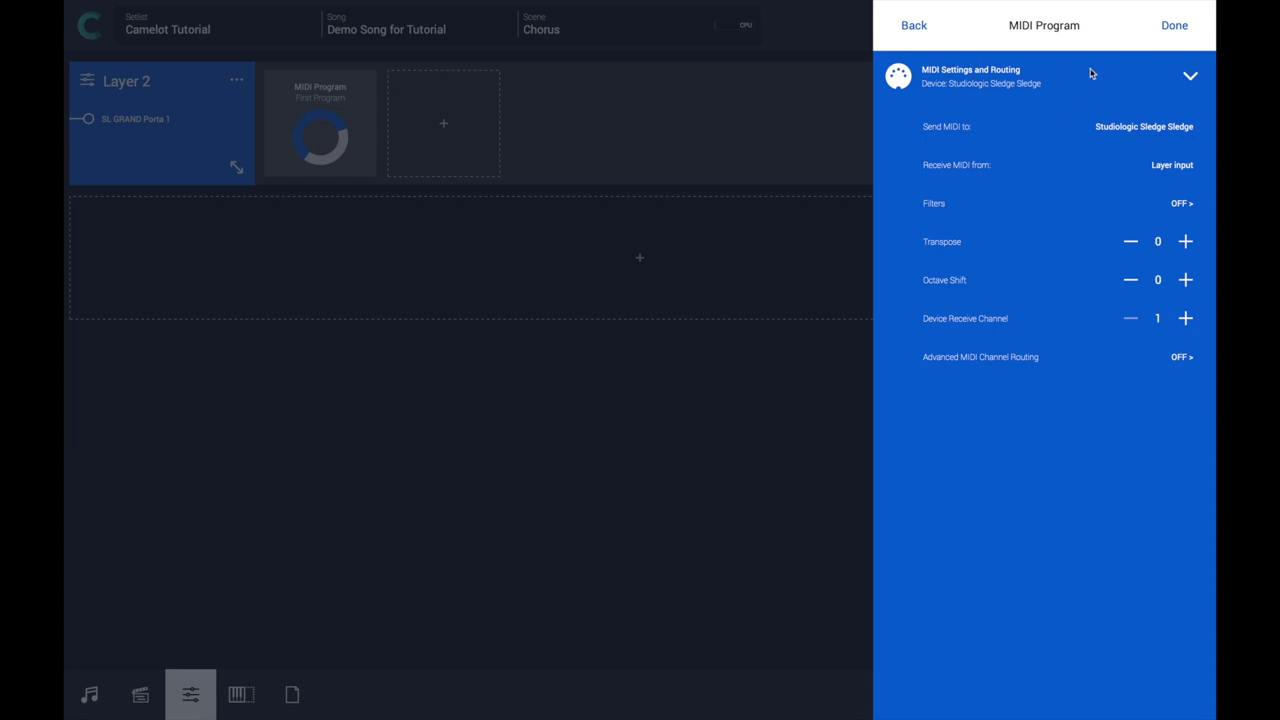
{"action": "left_click", "coordinate": [1191, 80]}
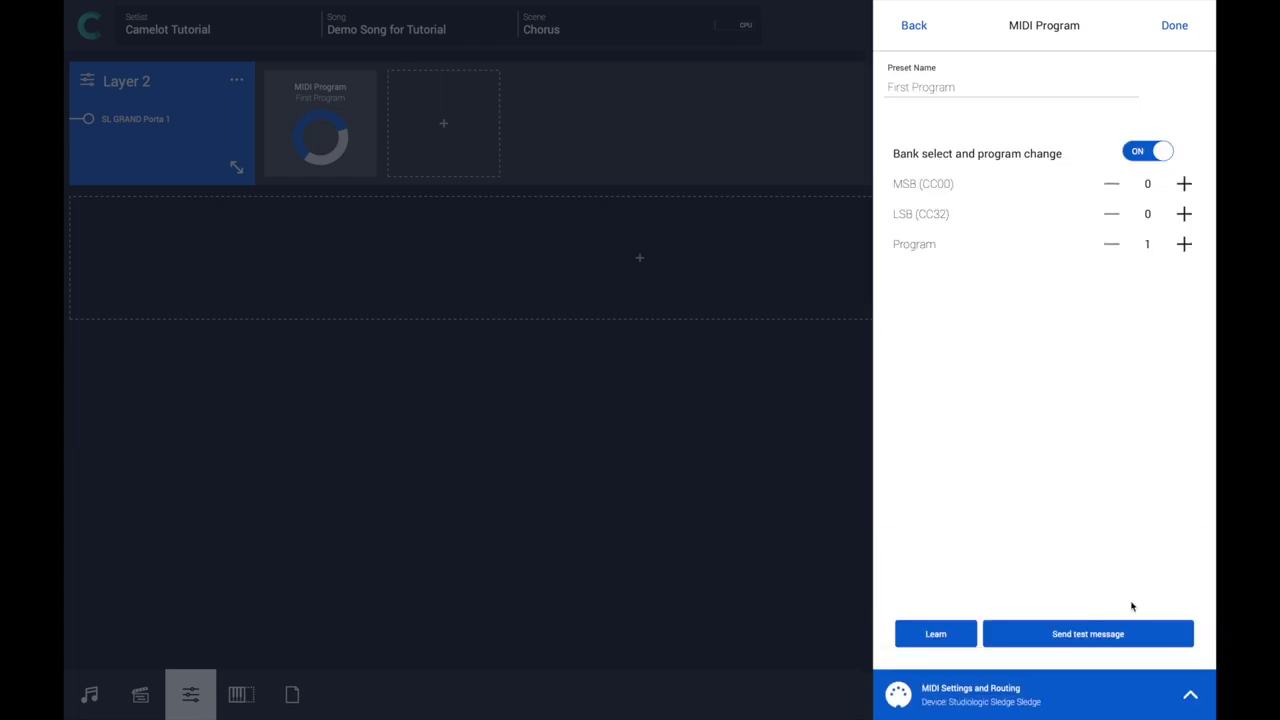
- Send a test program change, raise the program number to 4, and close the item editor
{"action": "left_click", "coordinate": [1127, 633]}
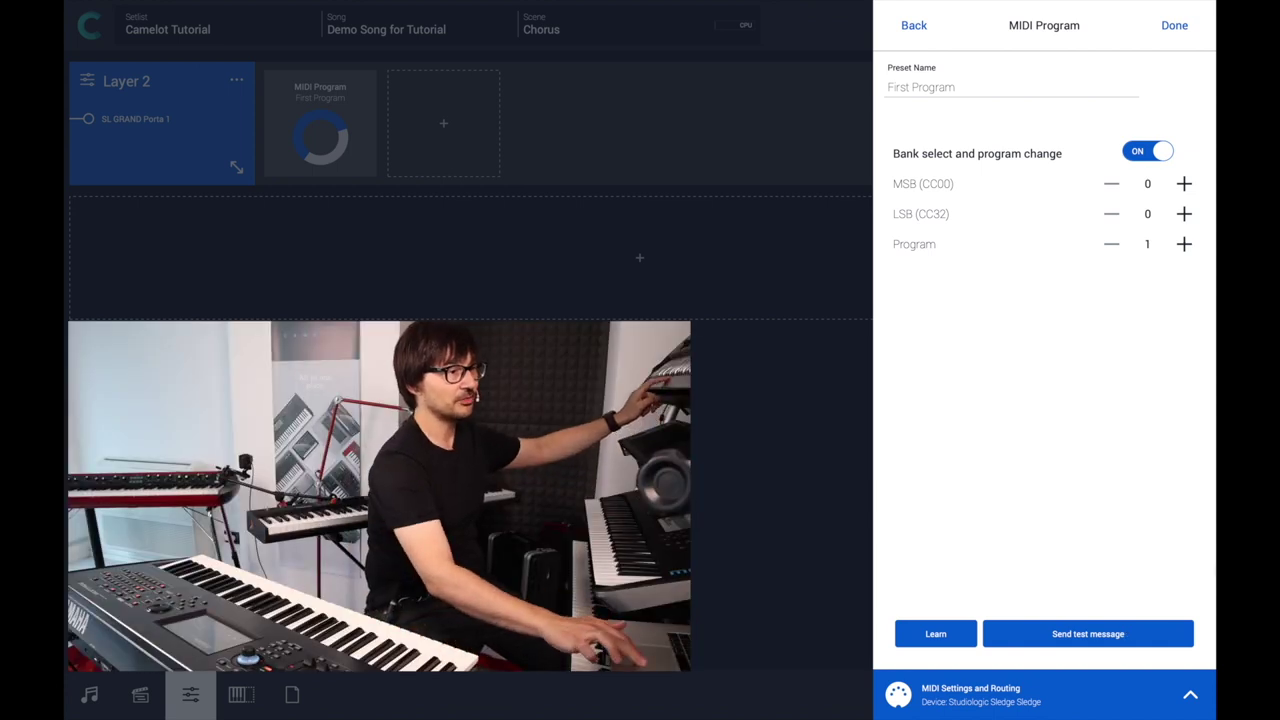
{"action": "left_click", "coordinate": [1183, 244]}
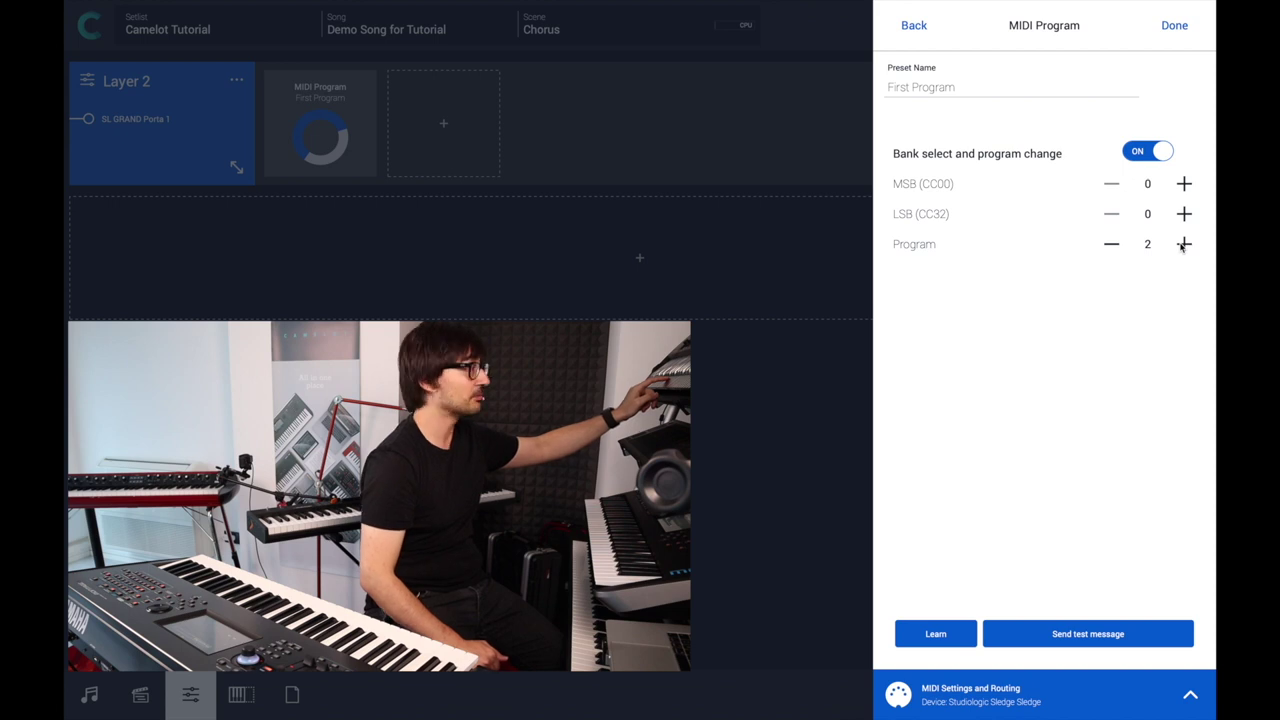
{"action": "left_click", "coordinate": [1183, 244]}
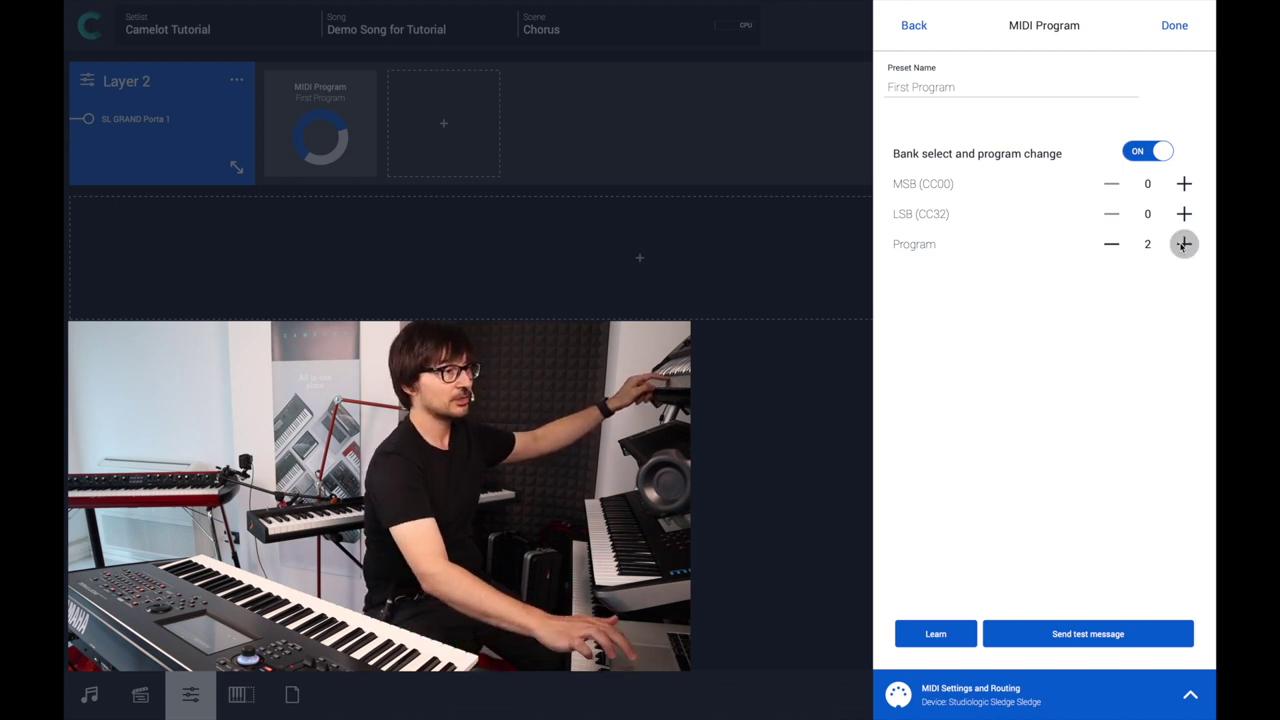
{"action": "left_click", "coordinate": [1183, 244]}
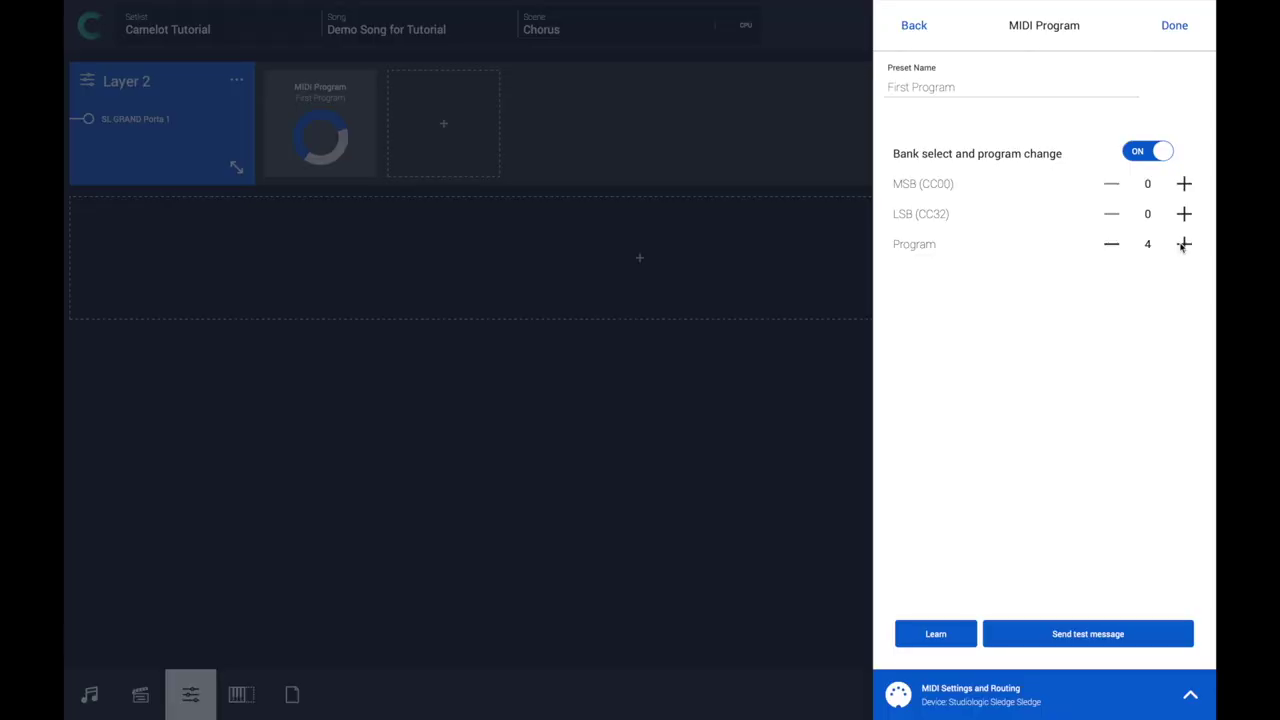
{"action": "left_click", "coordinate": [1174, 26]}
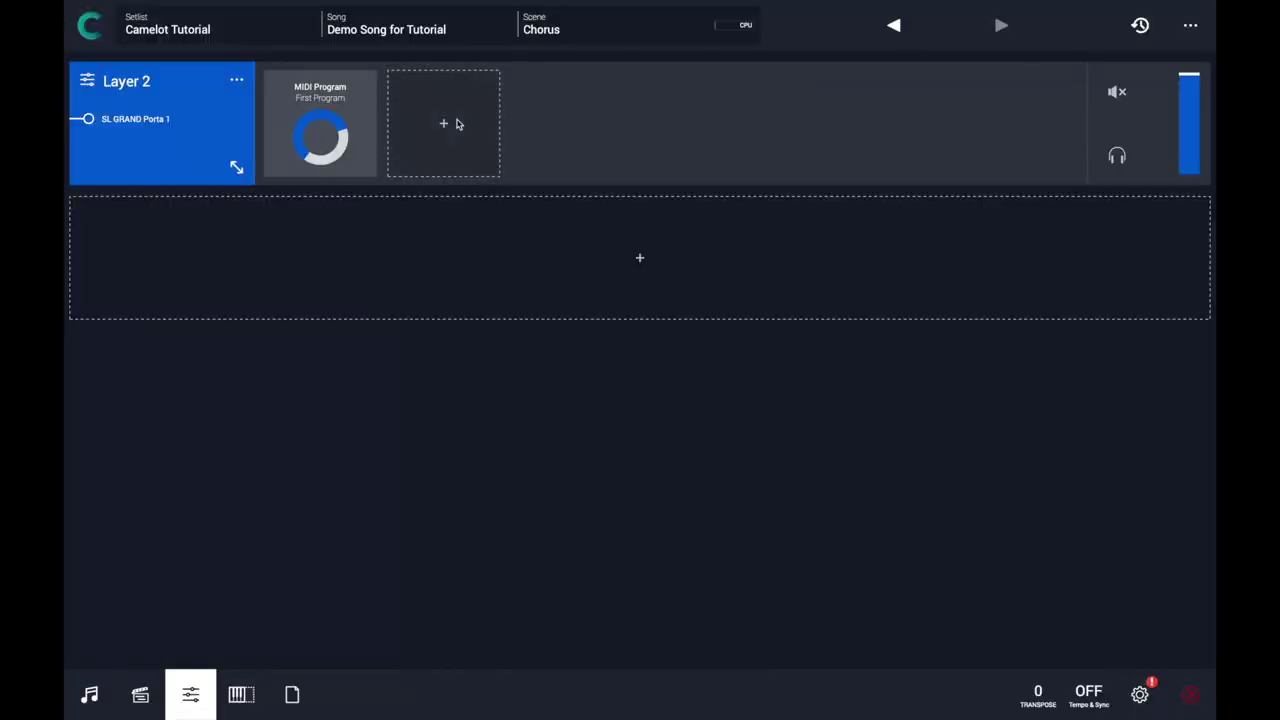
- Add an Advanced MIDI program item as the second item in Layer 2
{"action": "left_click", "coordinate": [456, 123]}
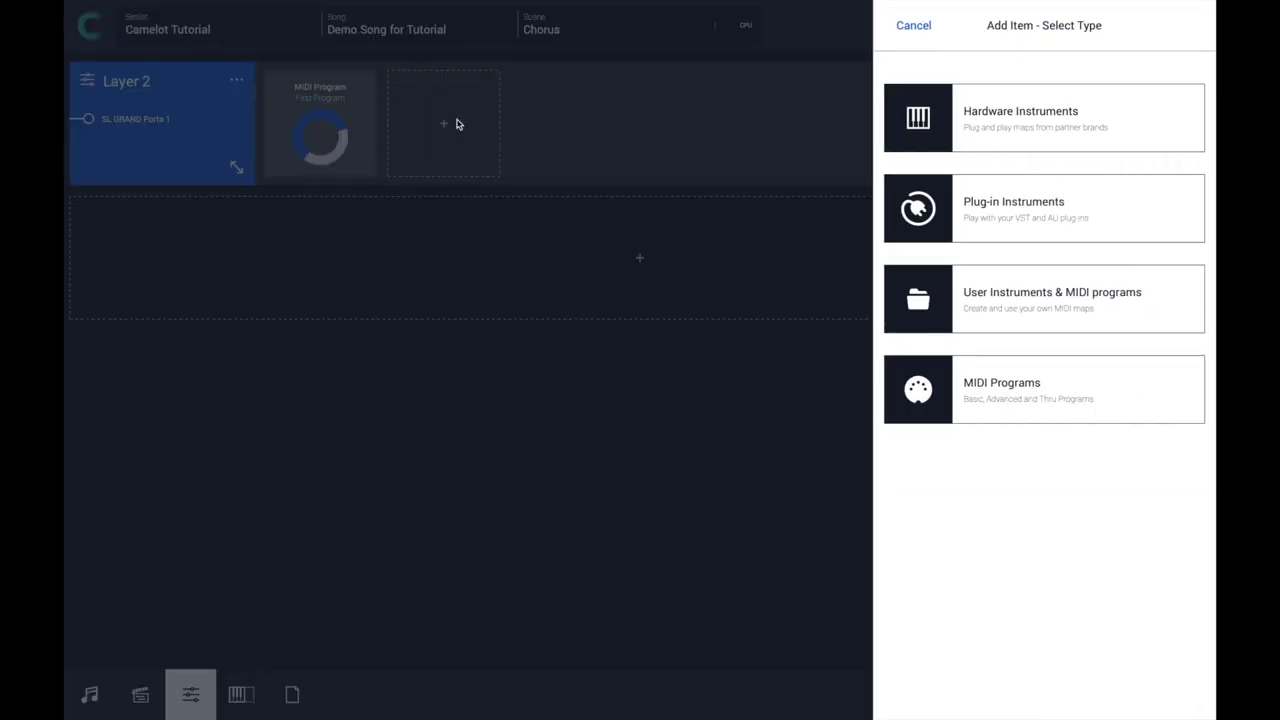
{"action": "left_click", "coordinate": [927, 377]}
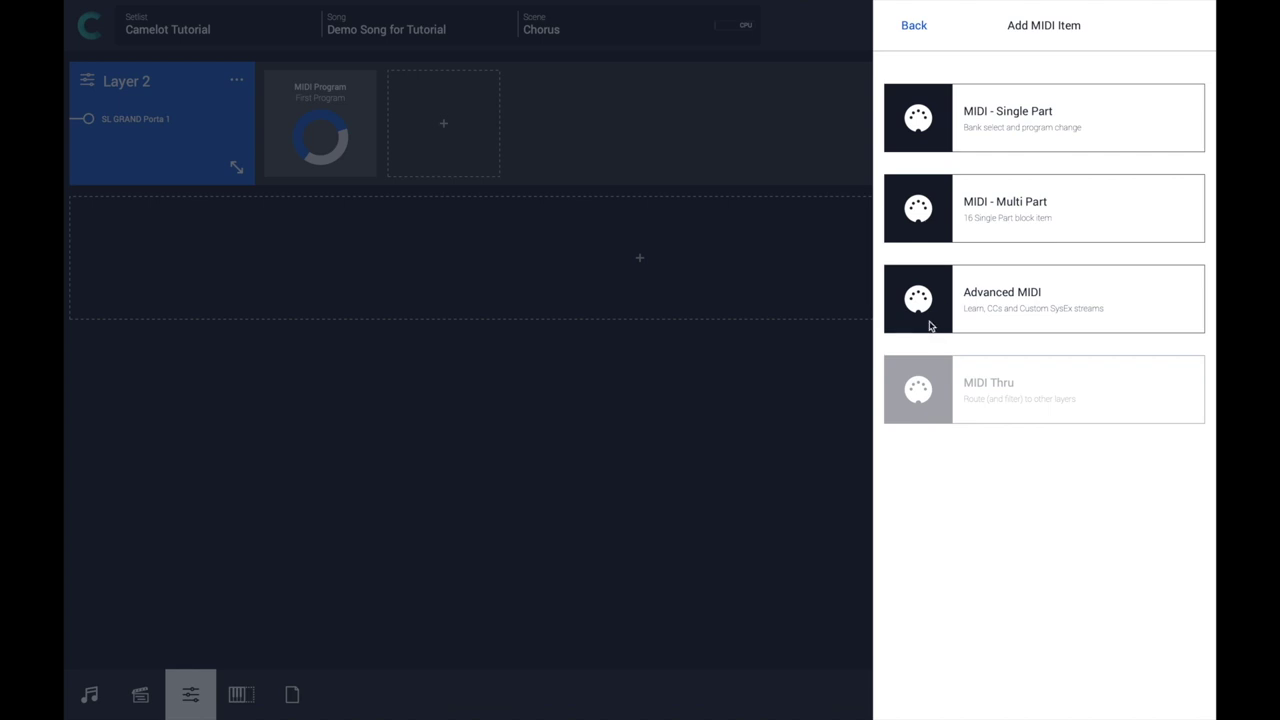
{"action": "left_click", "coordinate": [929, 315]}
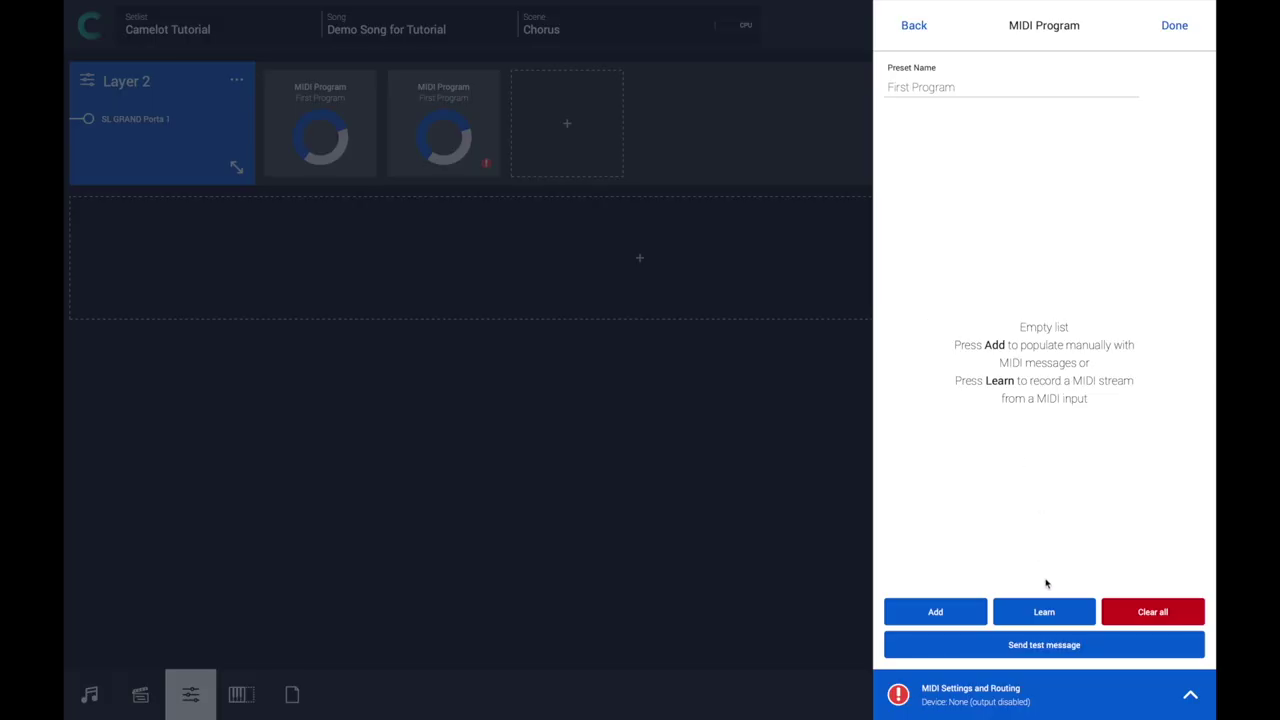
- Learn a Program change 5 on Channel 1 from the Studiologic Sledge input port
{"action": "left_click", "coordinate": [1046, 613]}
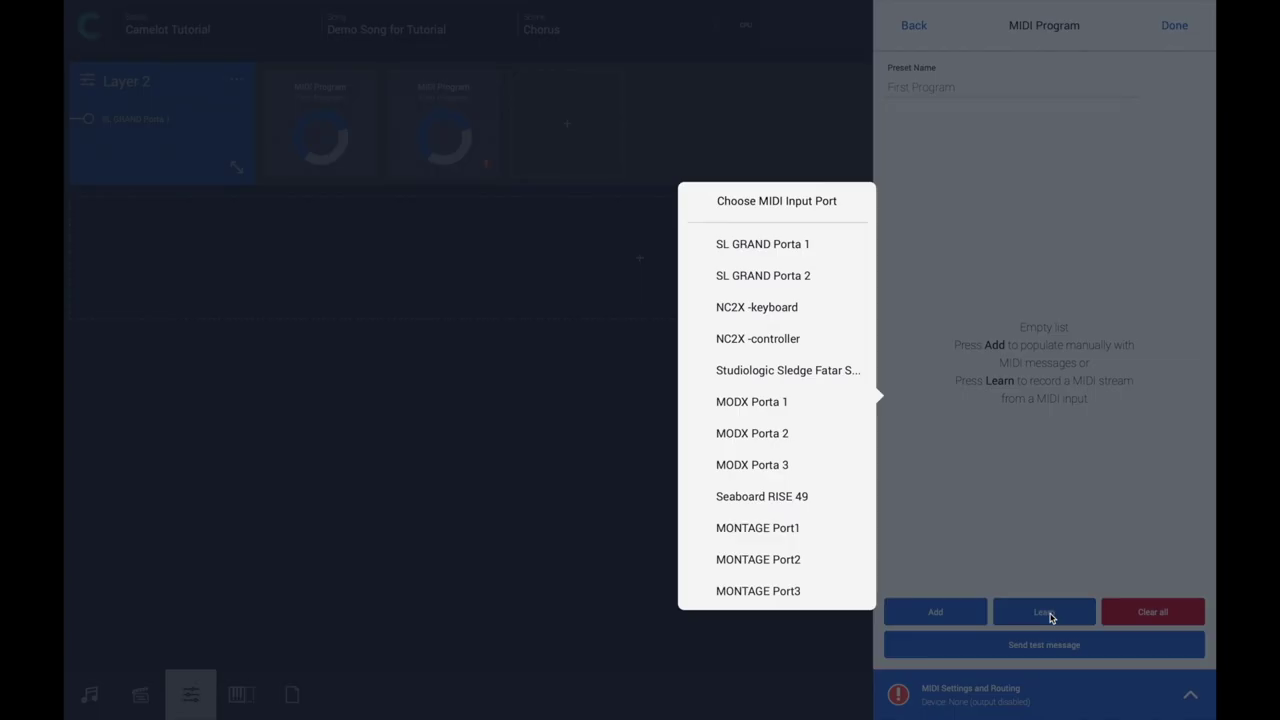
{"action": "left_click", "coordinate": [796, 376]}
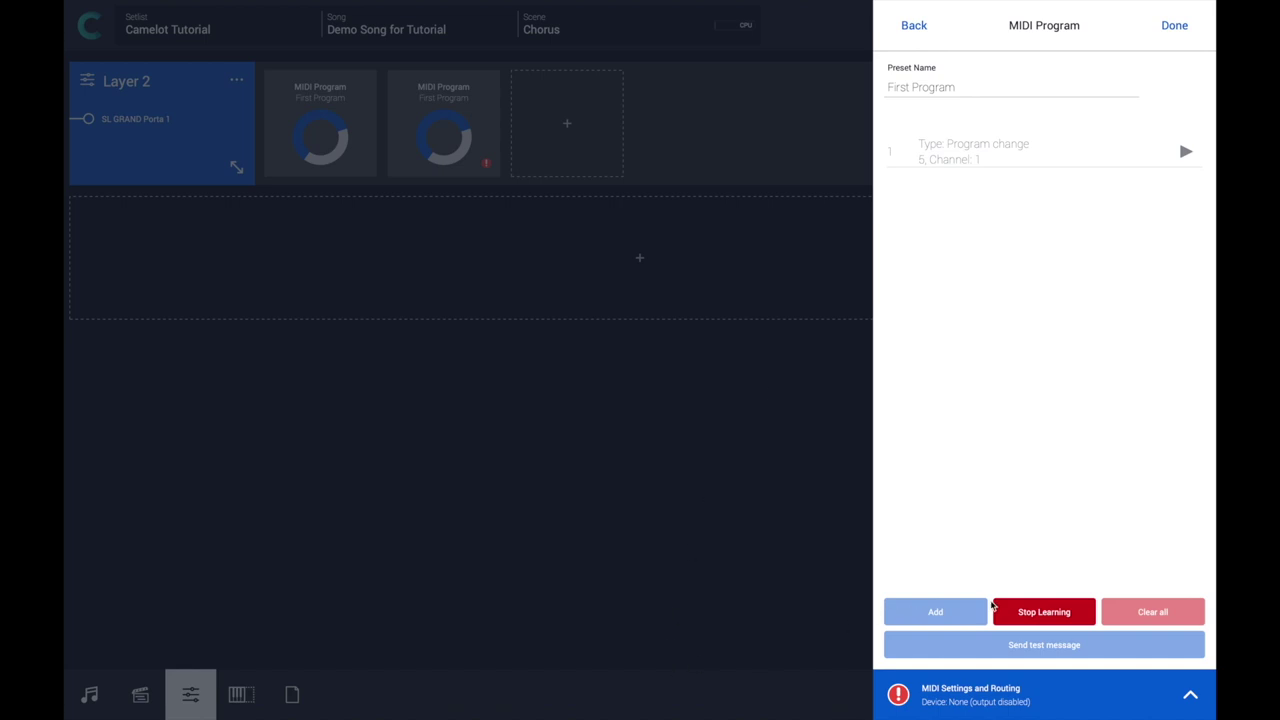
{"action": "left_click", "coordinate": [1018, 611]}
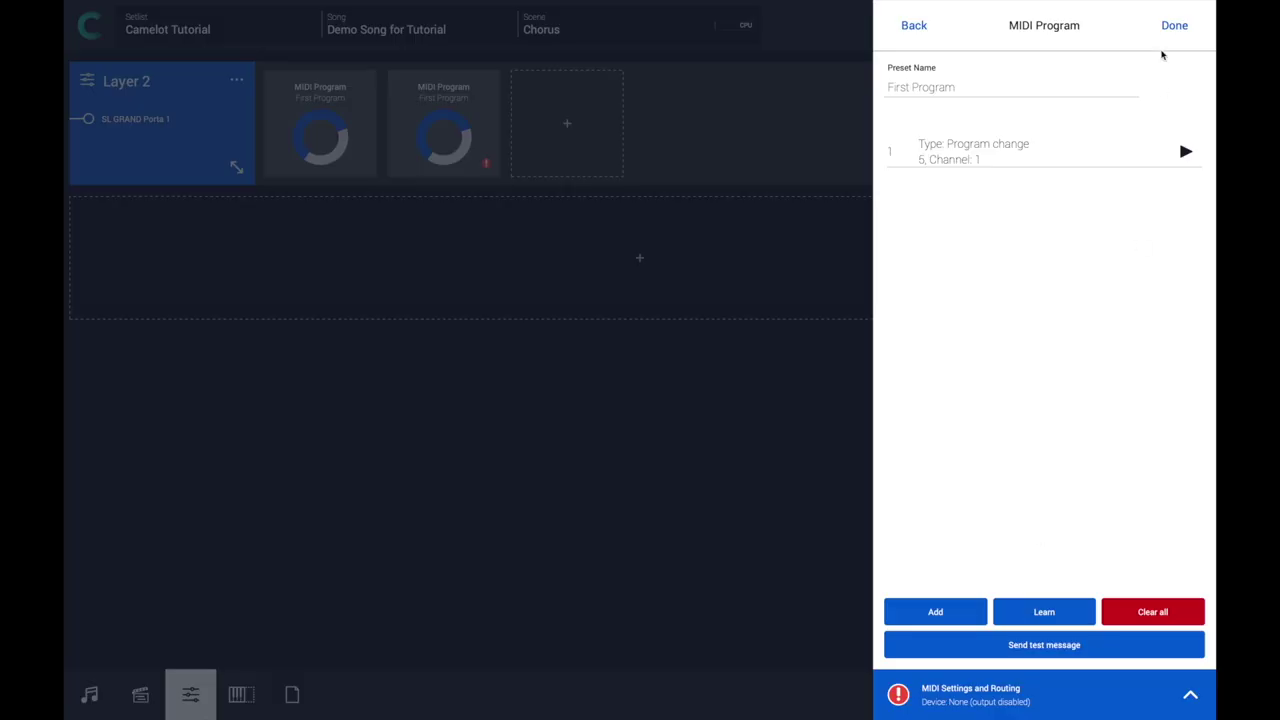
{"action": "left_click", "coordinate": [840, 290]}
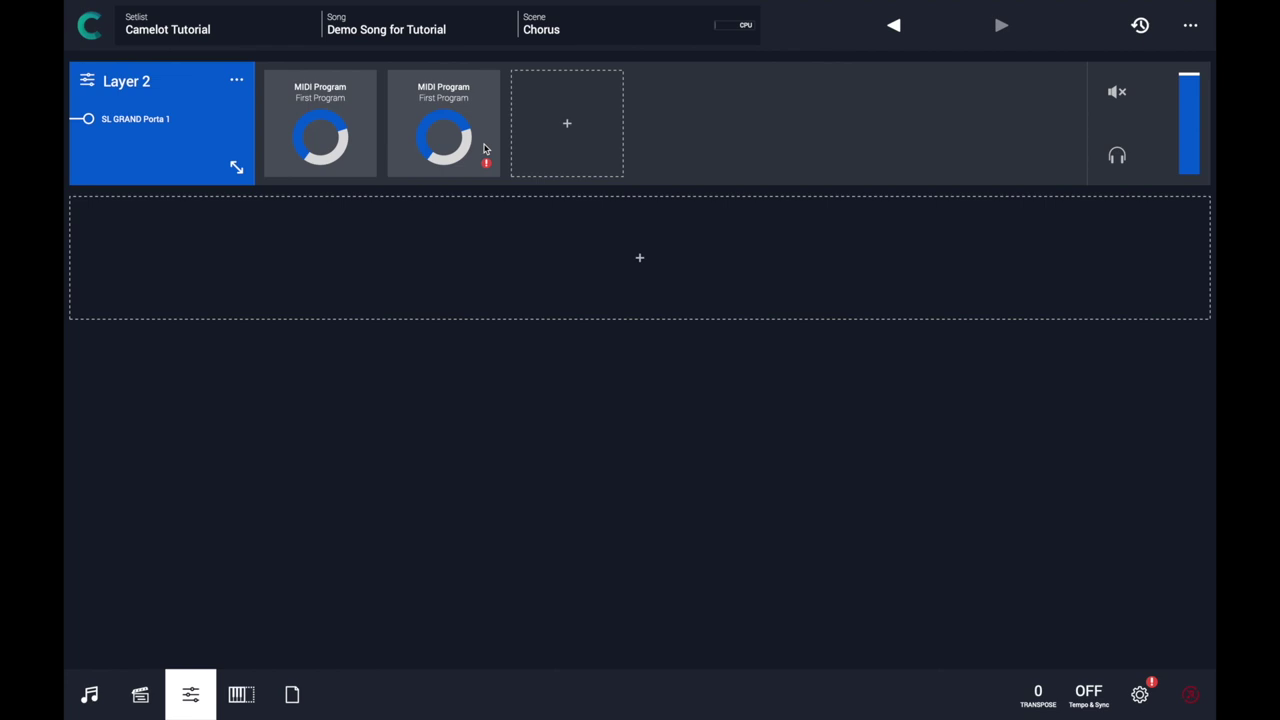
- Send the second MIDI Program item's output to the Studiologic Sledge Sledge
{"action": "left_click", "coordinate": [458, 93]}
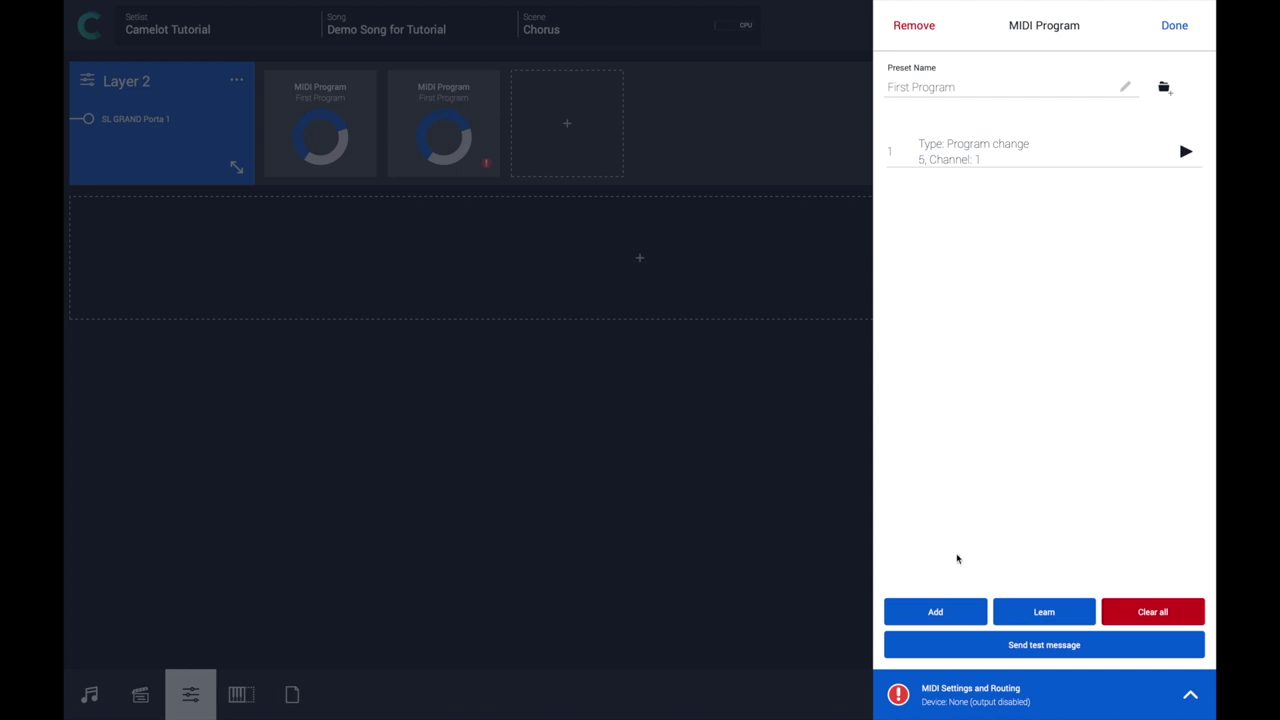
{"action": "left_click", "coordinate": [1010, 710]}
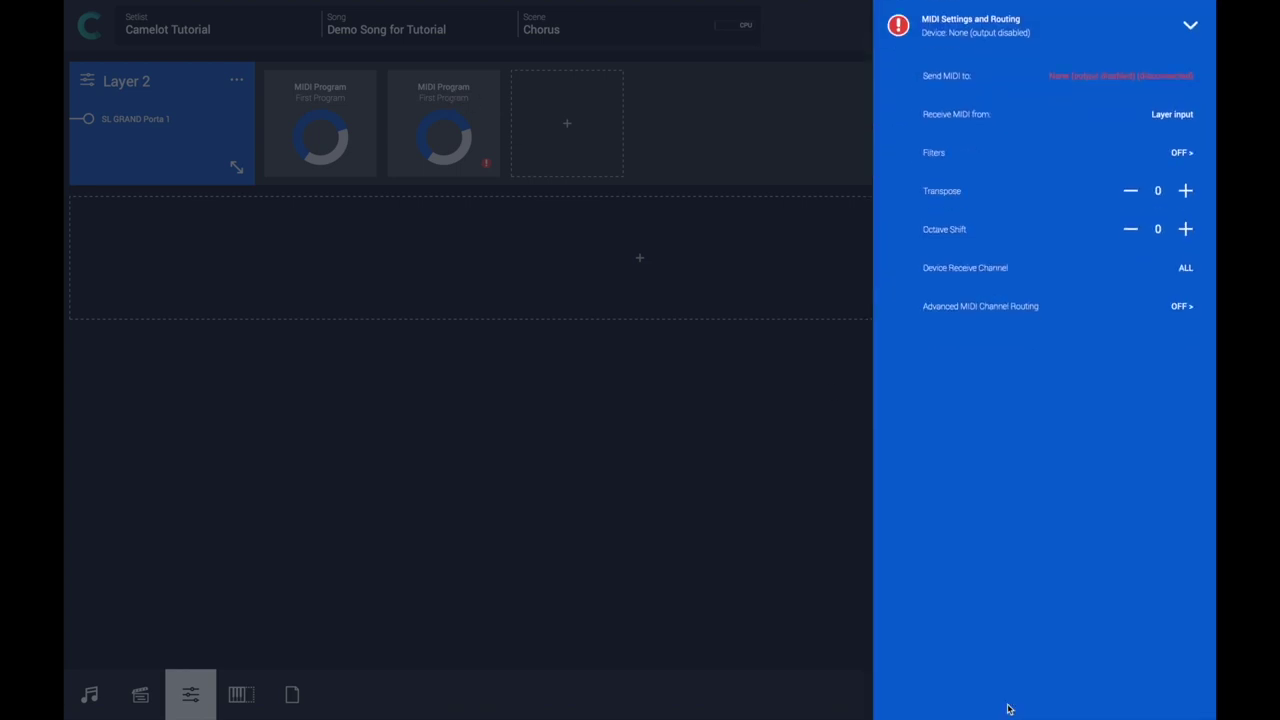
{"action": "left_click", "coordinate": [1099, 80]}
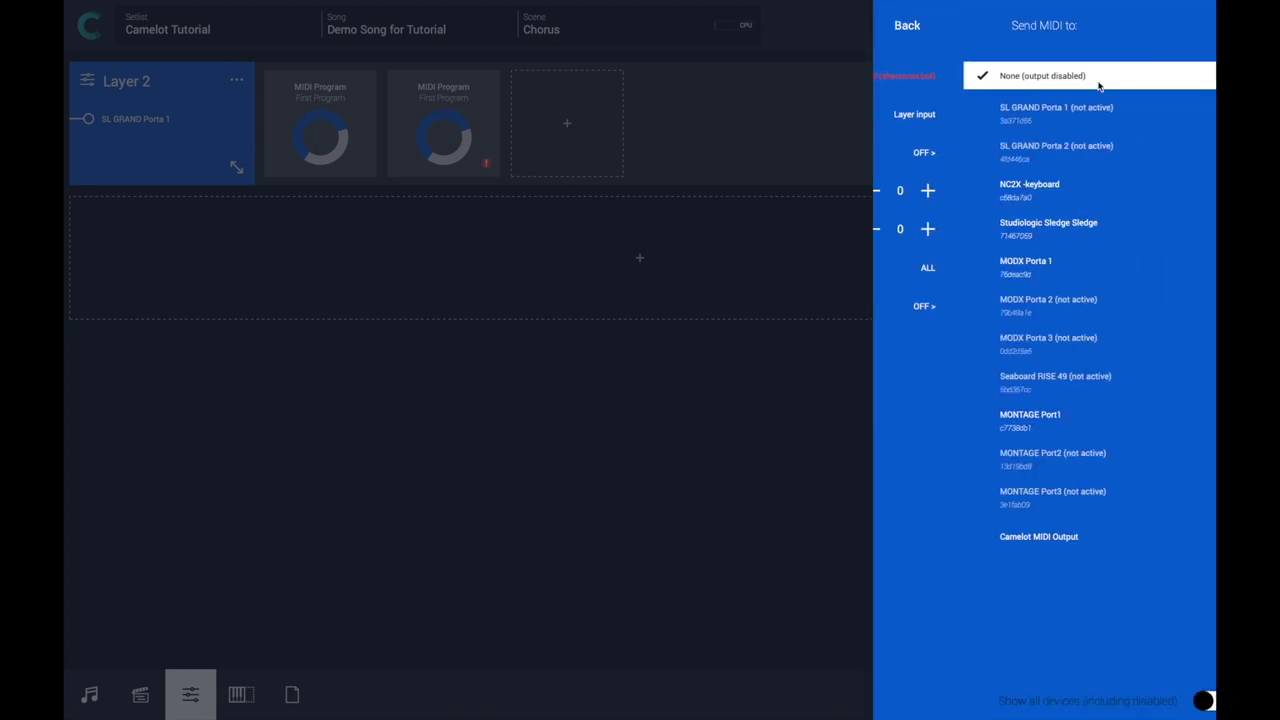
{"action": "left_click", "coordinate": [985, 240]}
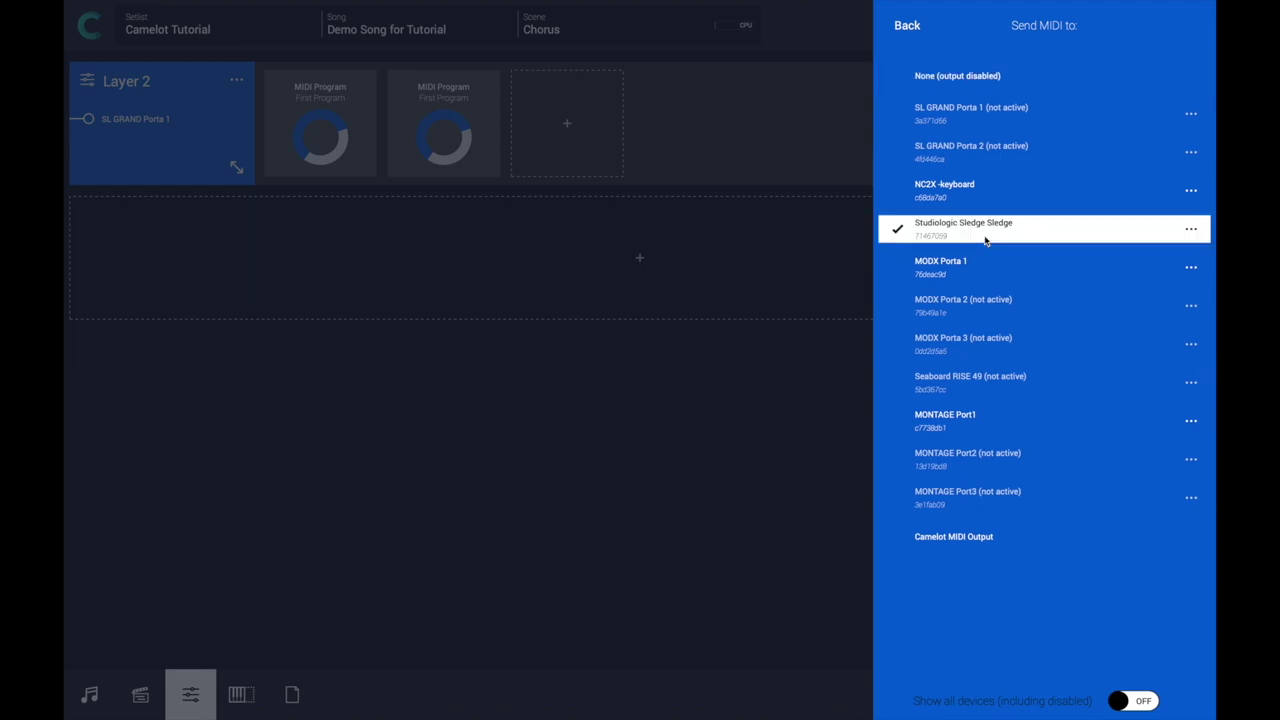
{"action": "left_click", "coordinate": [918, 36]}
- Close the MIDI Program editor and reopen the remaining MIDI Program item
{"action": "left_click", "coordinate": [975, 30]}
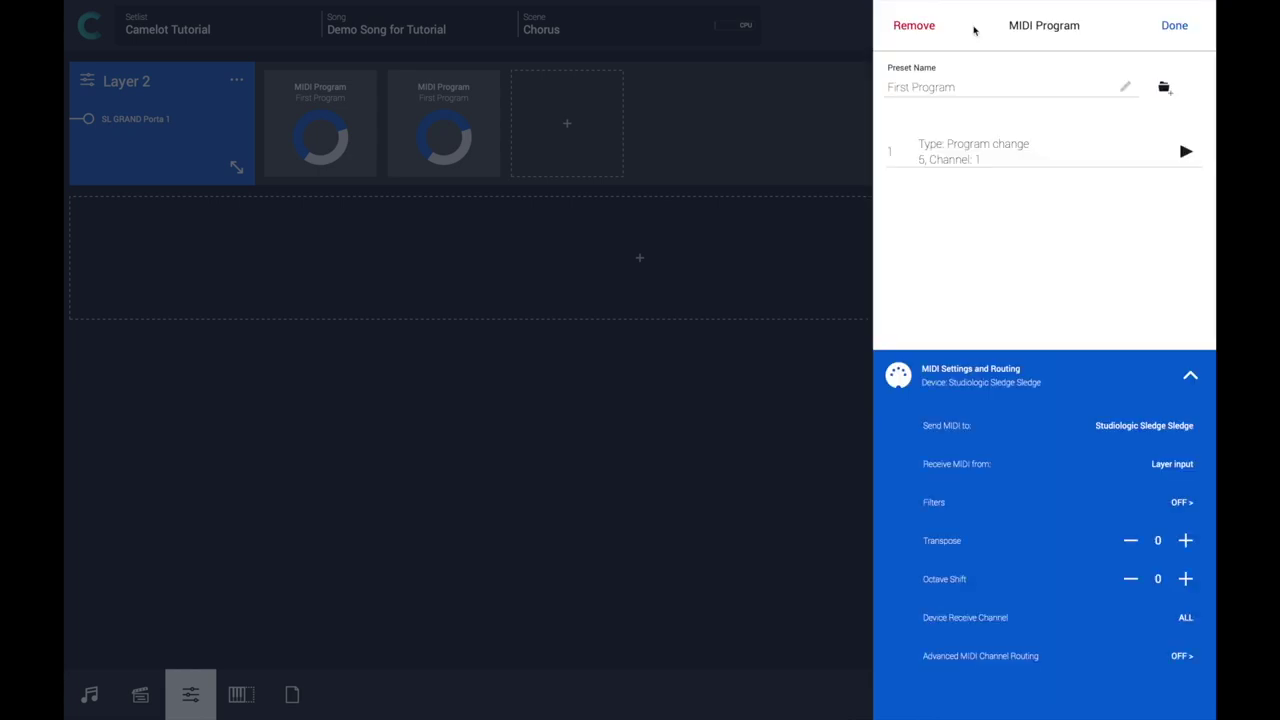
{"action": "left_click", "coordinate": [1175, 27]}
{"action": "left_click", "coordinate": [315, 80]}
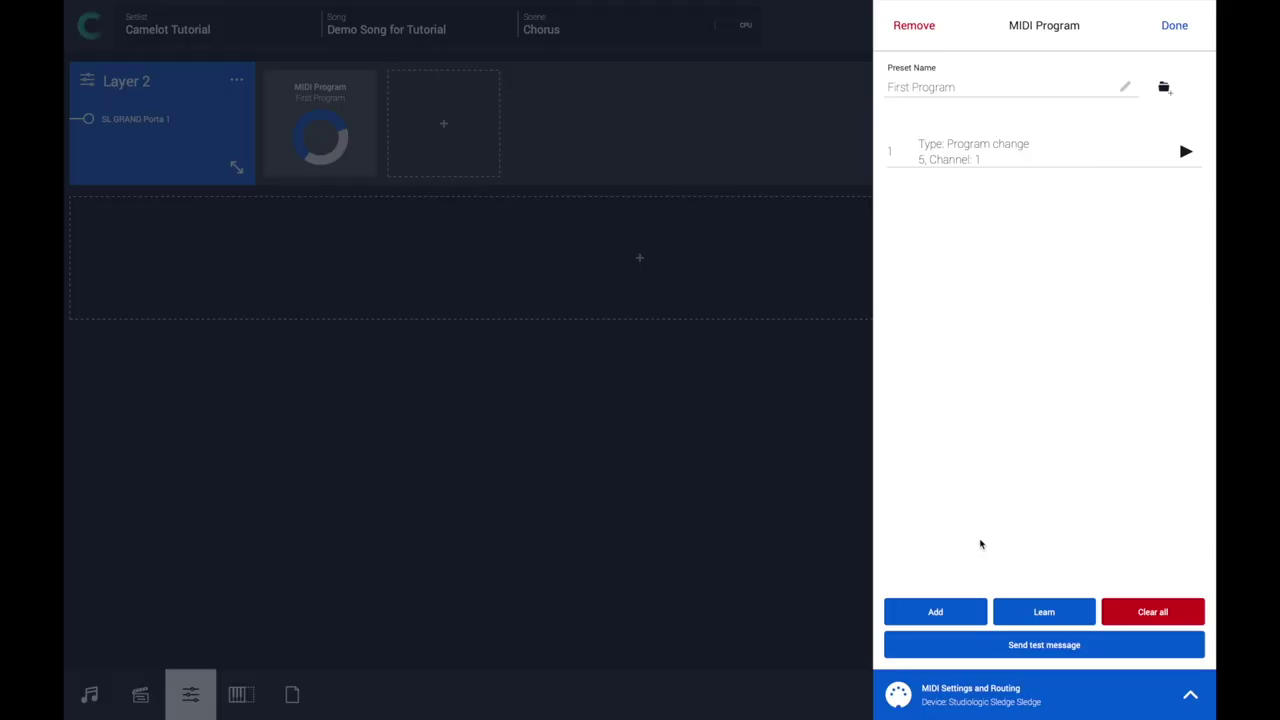
- Add a new SysEx message to the MIDI Program and inspect it (F0 F7) in the SysEx editor
{"action": "left_click", "coordinate": [952, 619]}
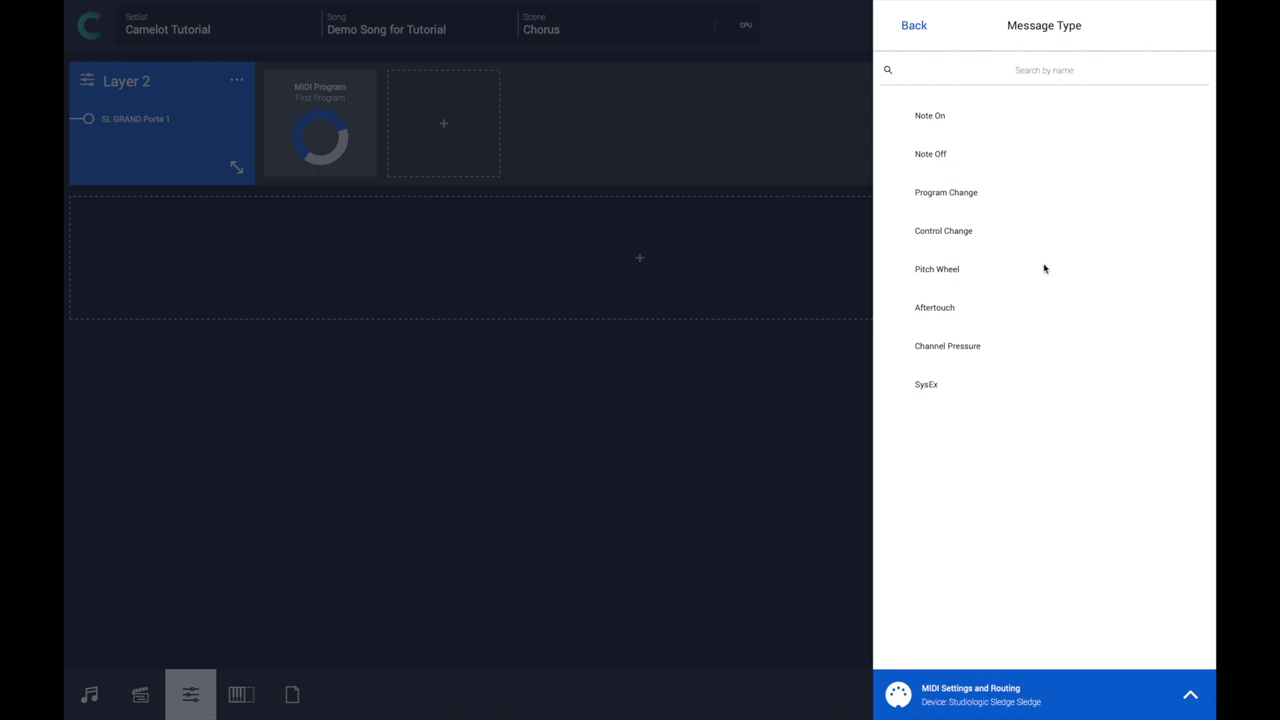
{"action": "left_click", "coordinate": [951, 388]}
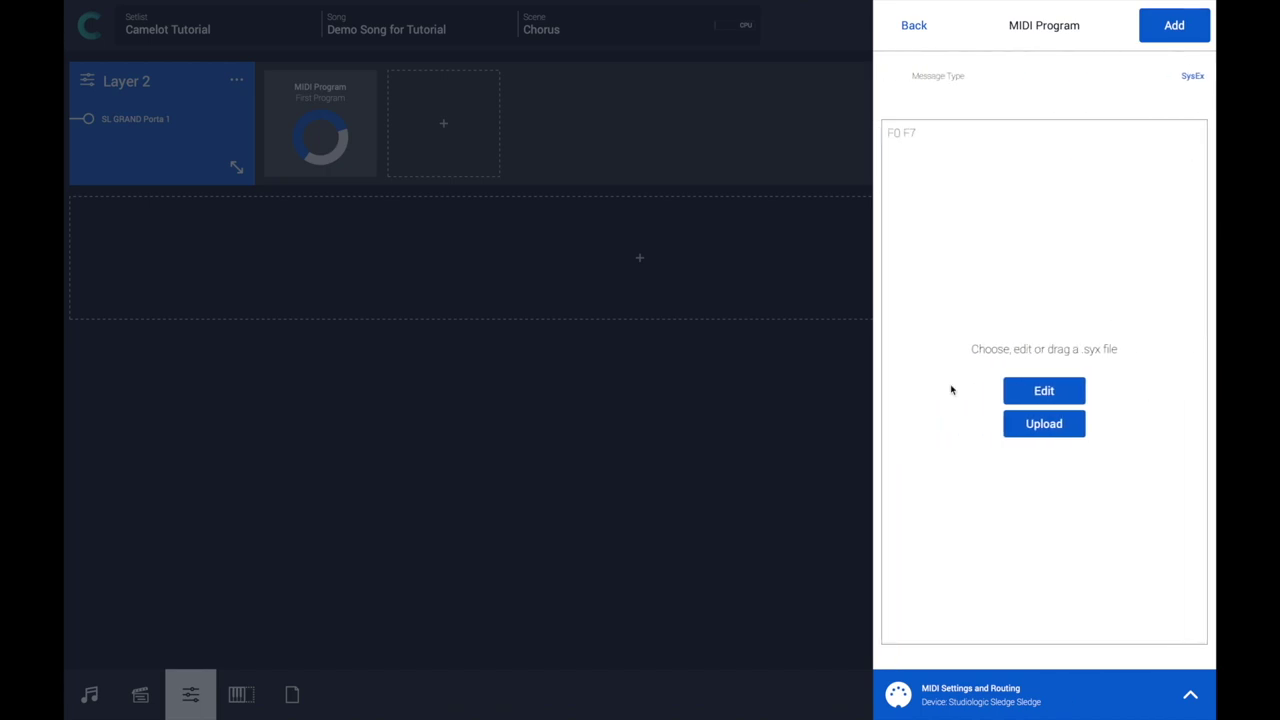
{"action": "left_click", "coordinate": [1078, 391]}
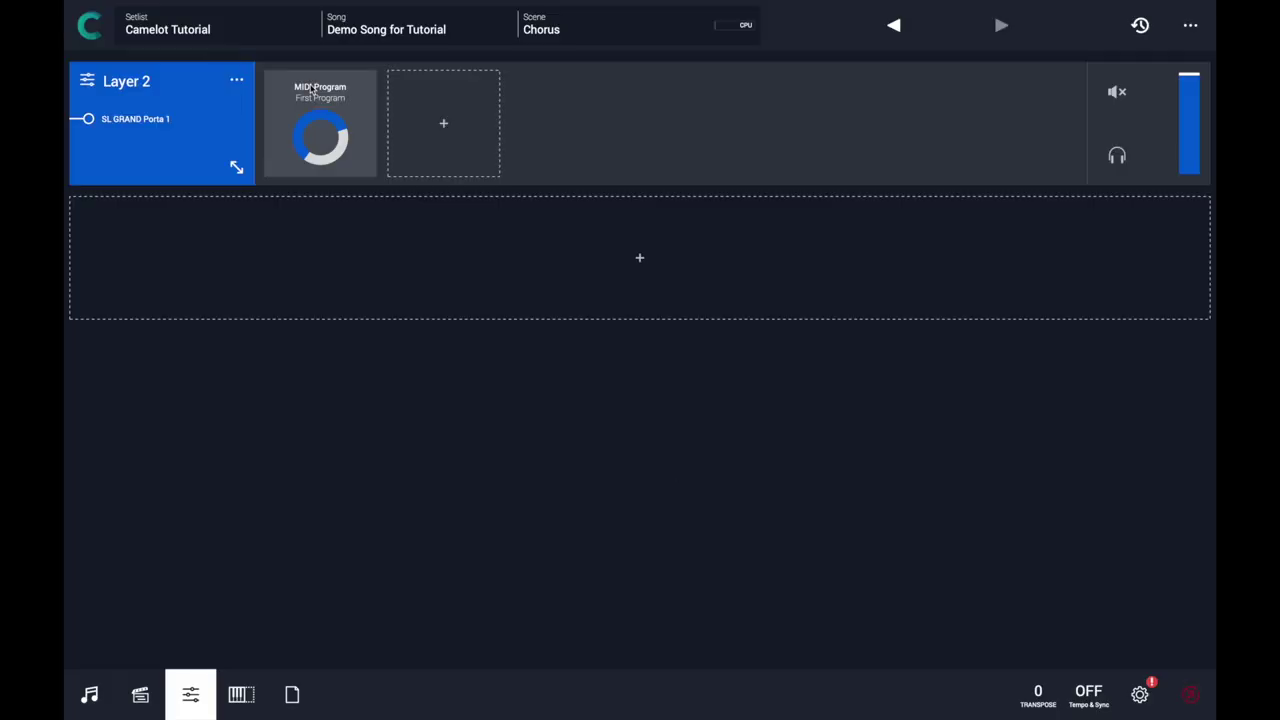
- Rename the MIDI Program preset to 'Sledge - CHILLAR' and reopen the item
{"action": "left_click", "coordinate": [312, 90]}
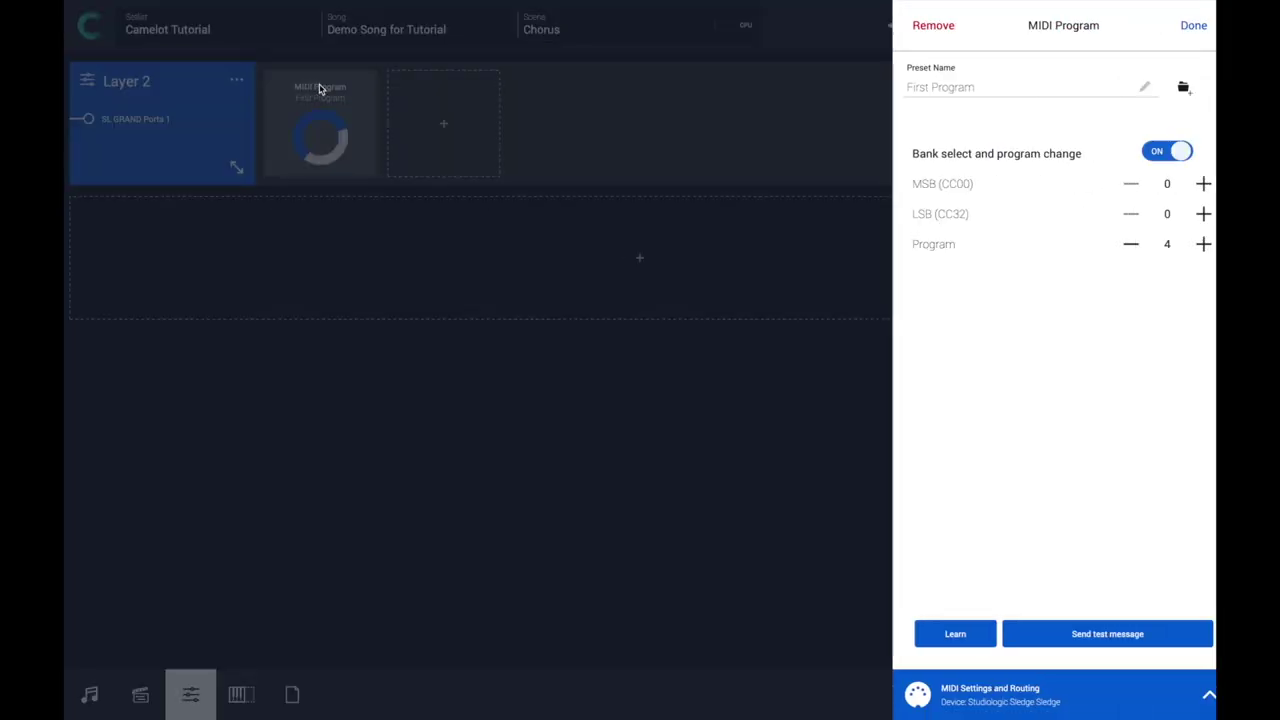
{"action": "key", "text": "ctrl+a"}
{"action": "type", "text": "S"}
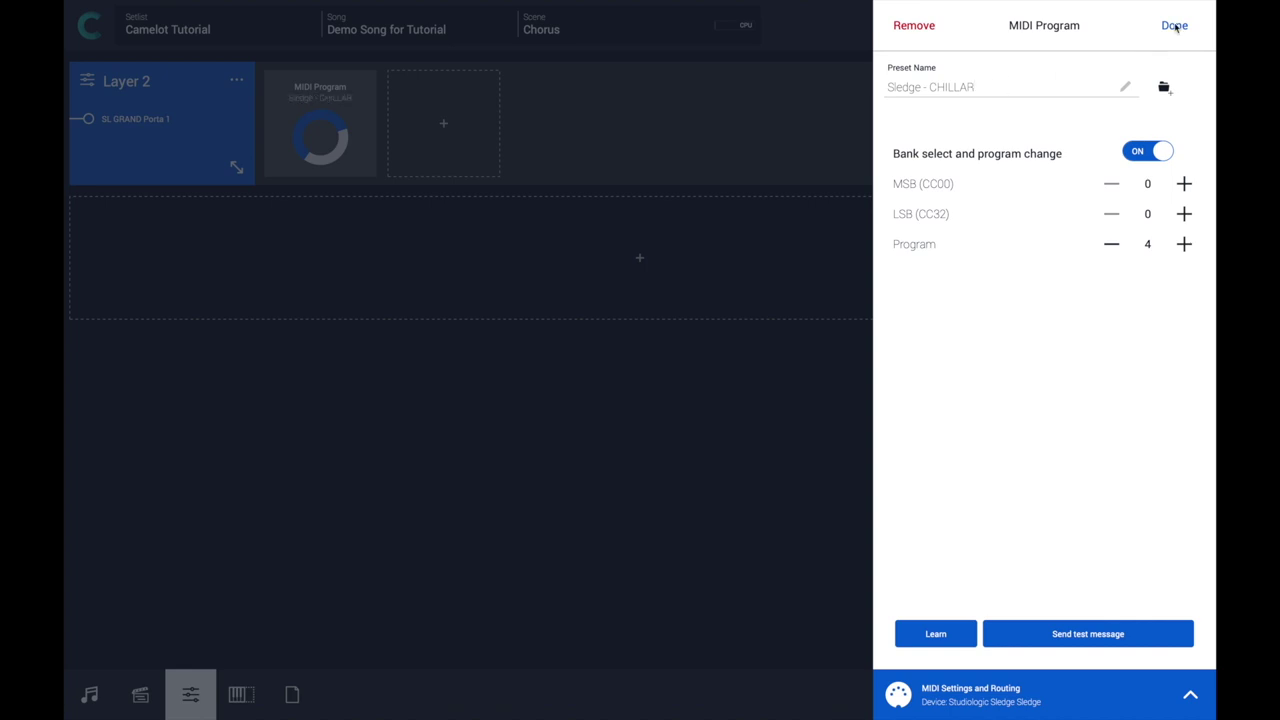
{"action": "left_click", "coordinate": [1176, 27]}
{"action": "left_click", "coordinate": [334, 92]}
- Create a new orange instrument group named 'Studiologic' for the preset
{"action": "left_click", "coordinate": [1164, 89]}
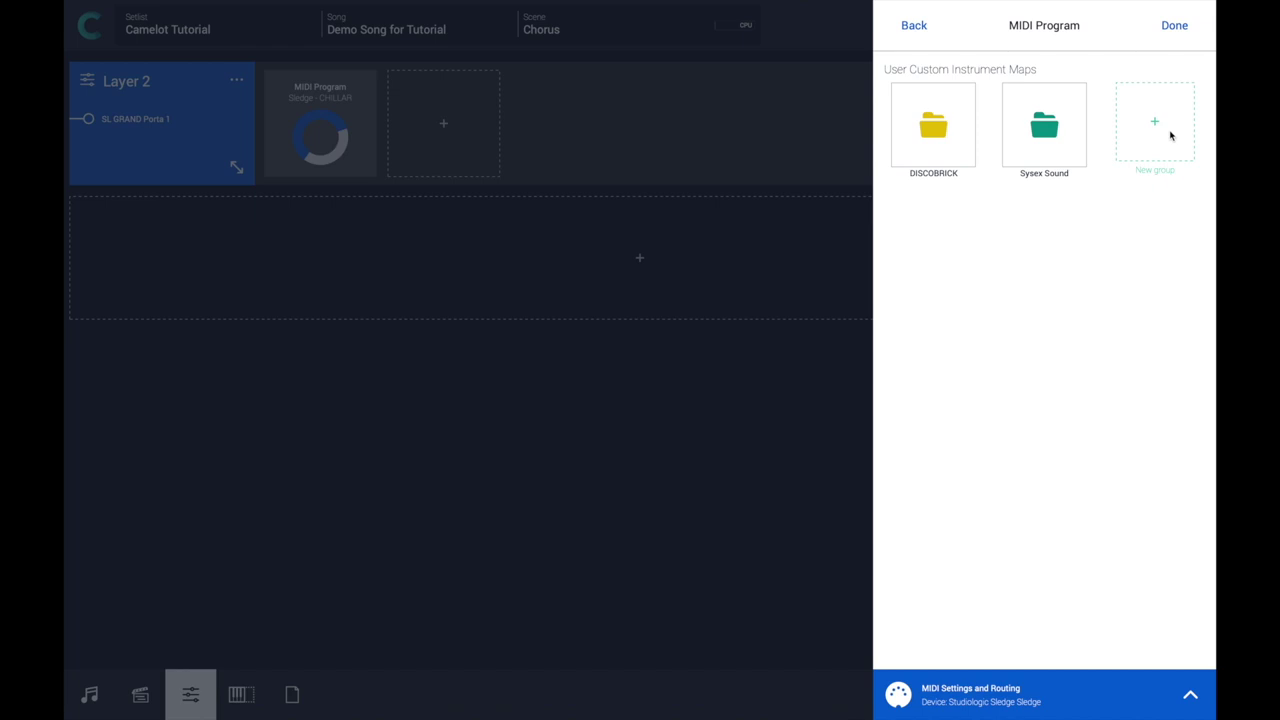
{"action": "left_click", "coordinate": [1166, 144]}
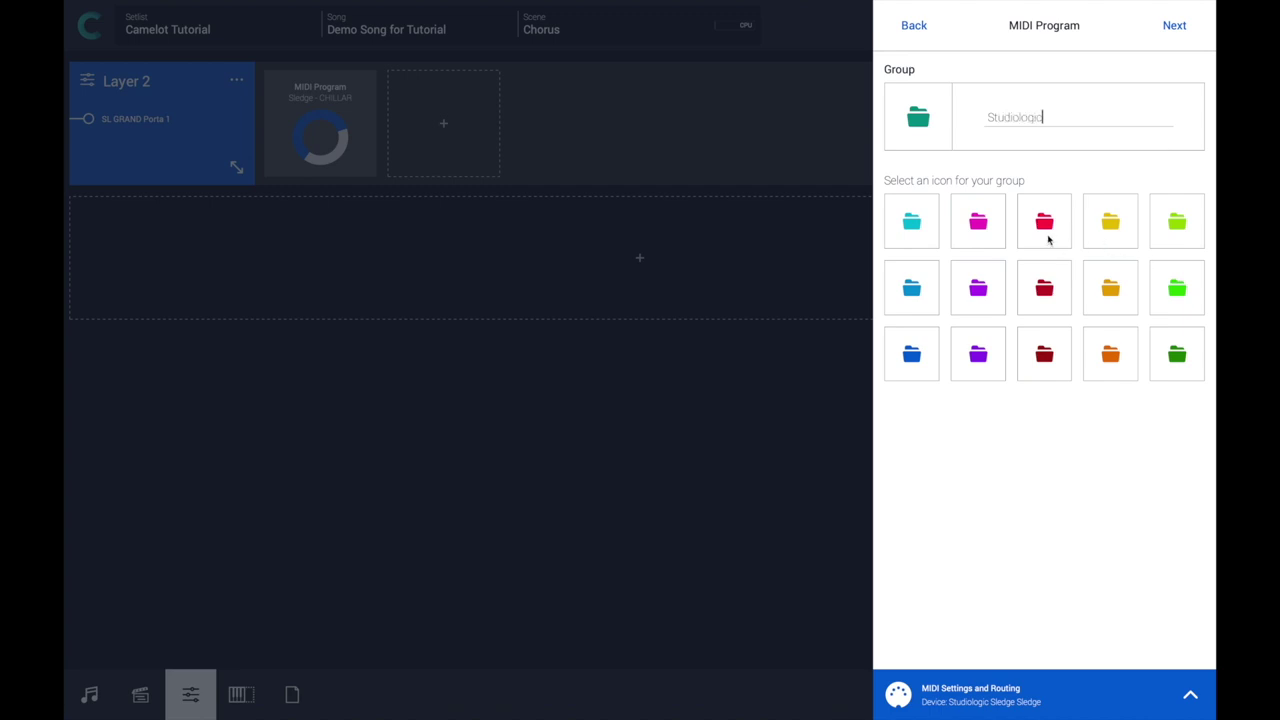
{"action": "left_click", "coordinate": [1112, 355]}
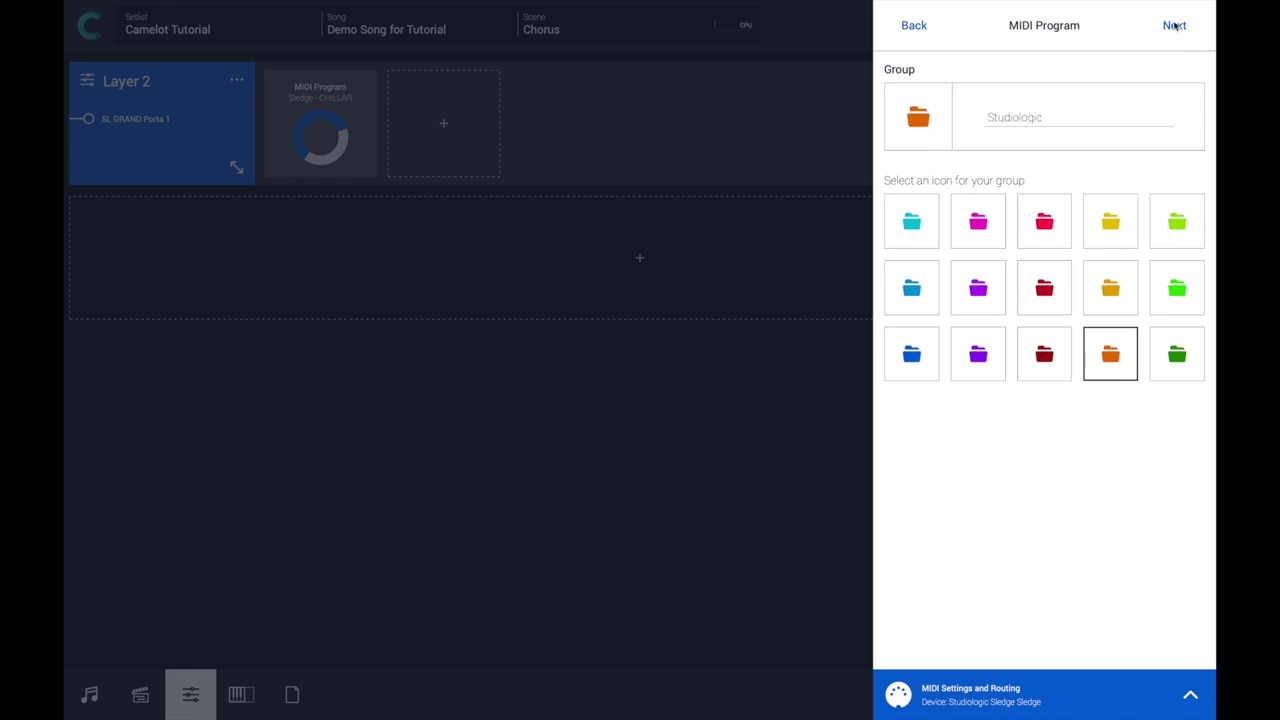
{"action": "left_click", "coordinate": [1174, 26]}
- Save the preset as instrument 'Sledge', then add a New Single Part Preset and open it
{"action": "left_click", "coordinate": [921, 106]}
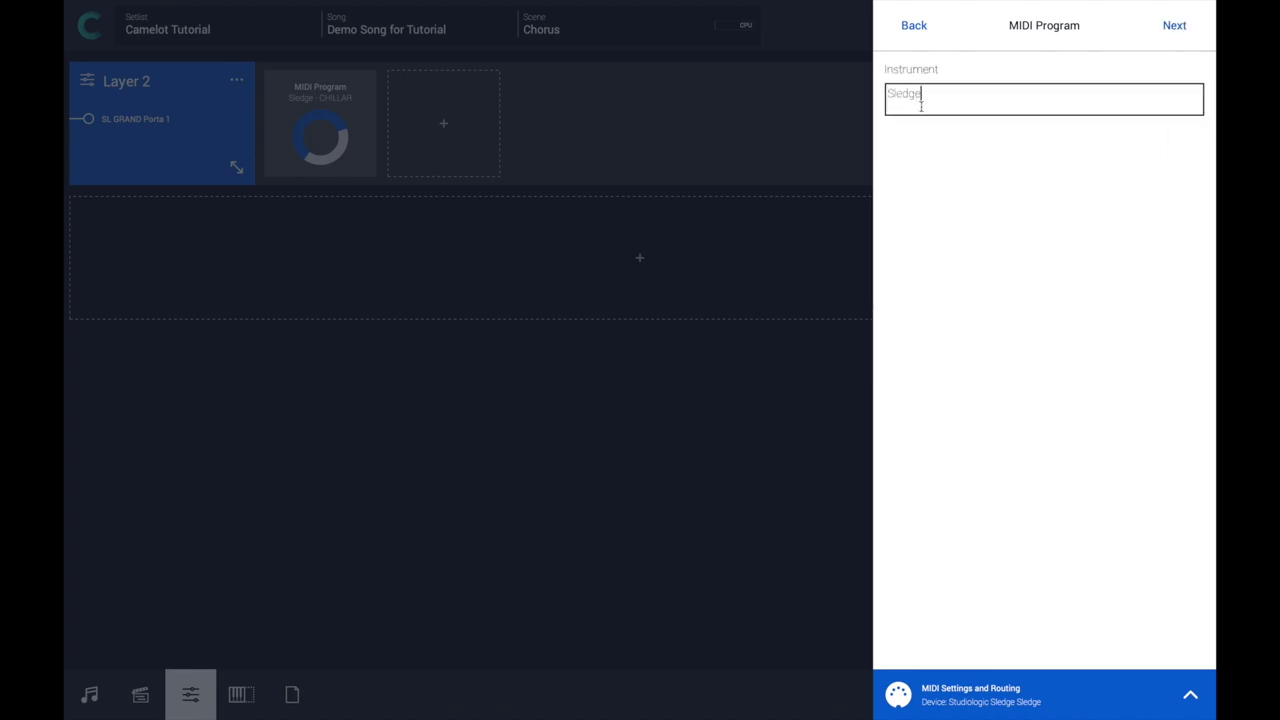
{"action": "left_click", "coordinate": [1174, 26]}
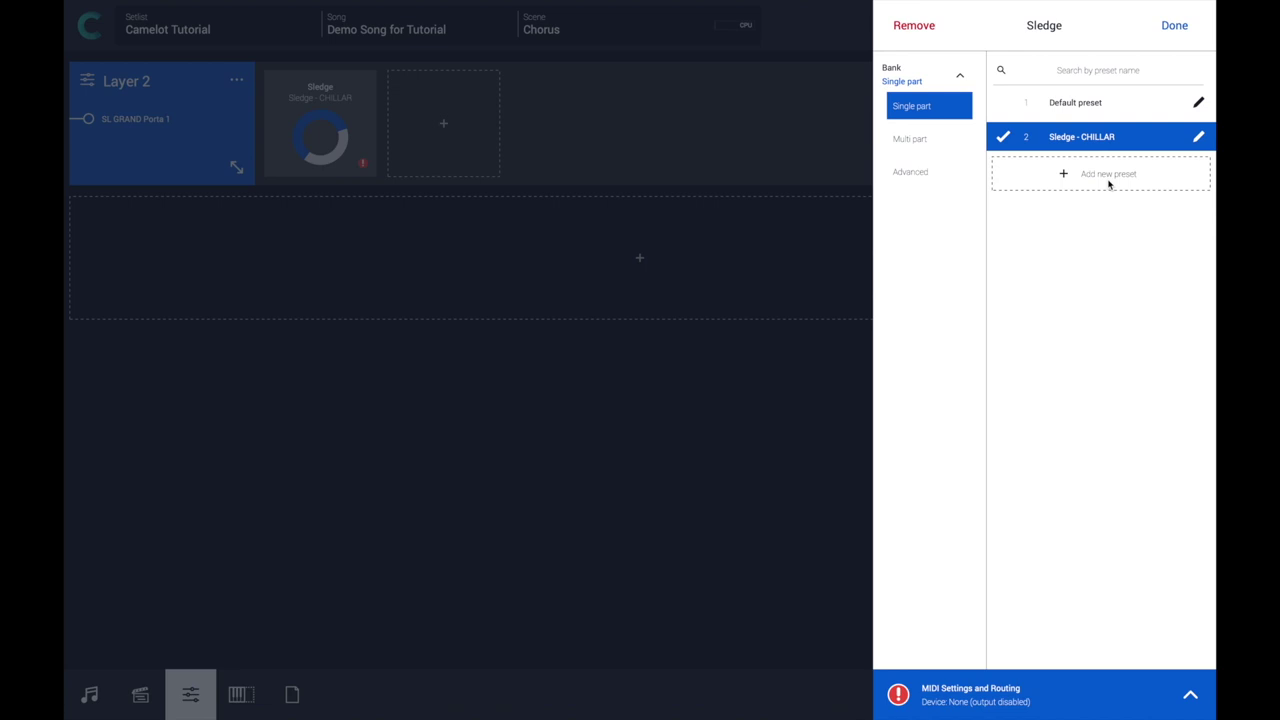
{"action": "left_click", "coordinate": [1108, 176]}
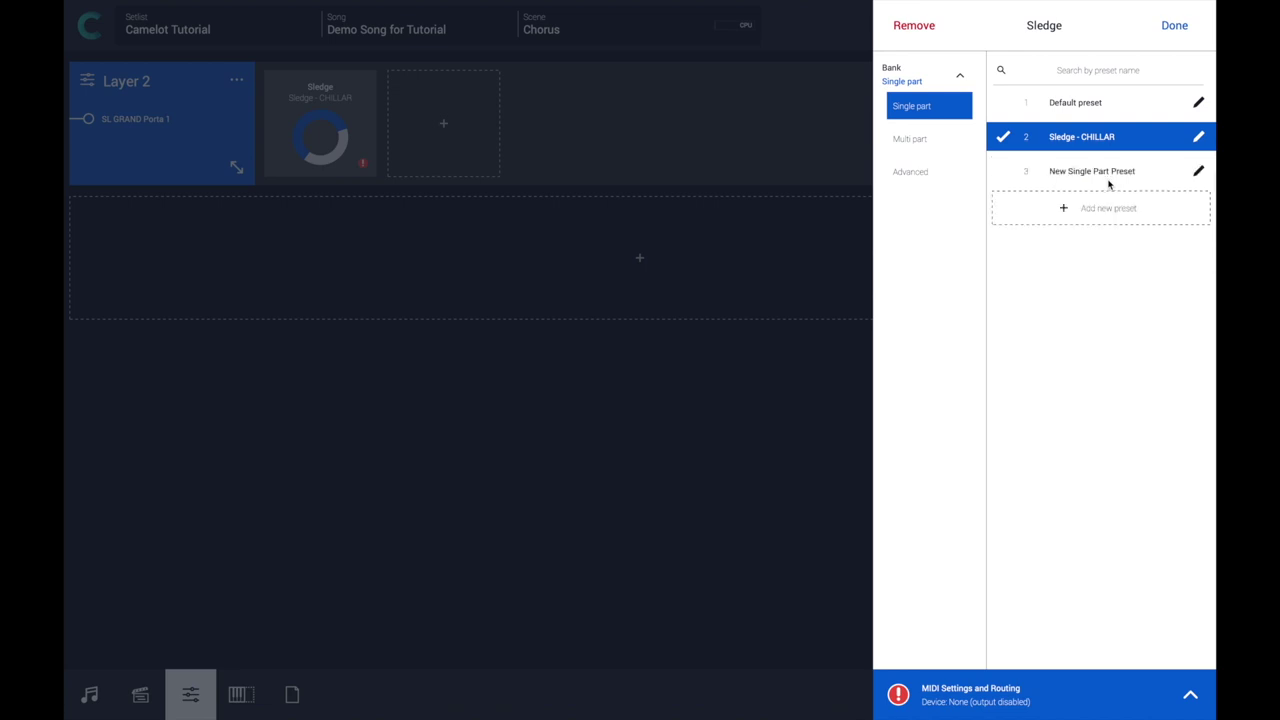
{"action": "left_click", "coordinate": [1190, 174]}
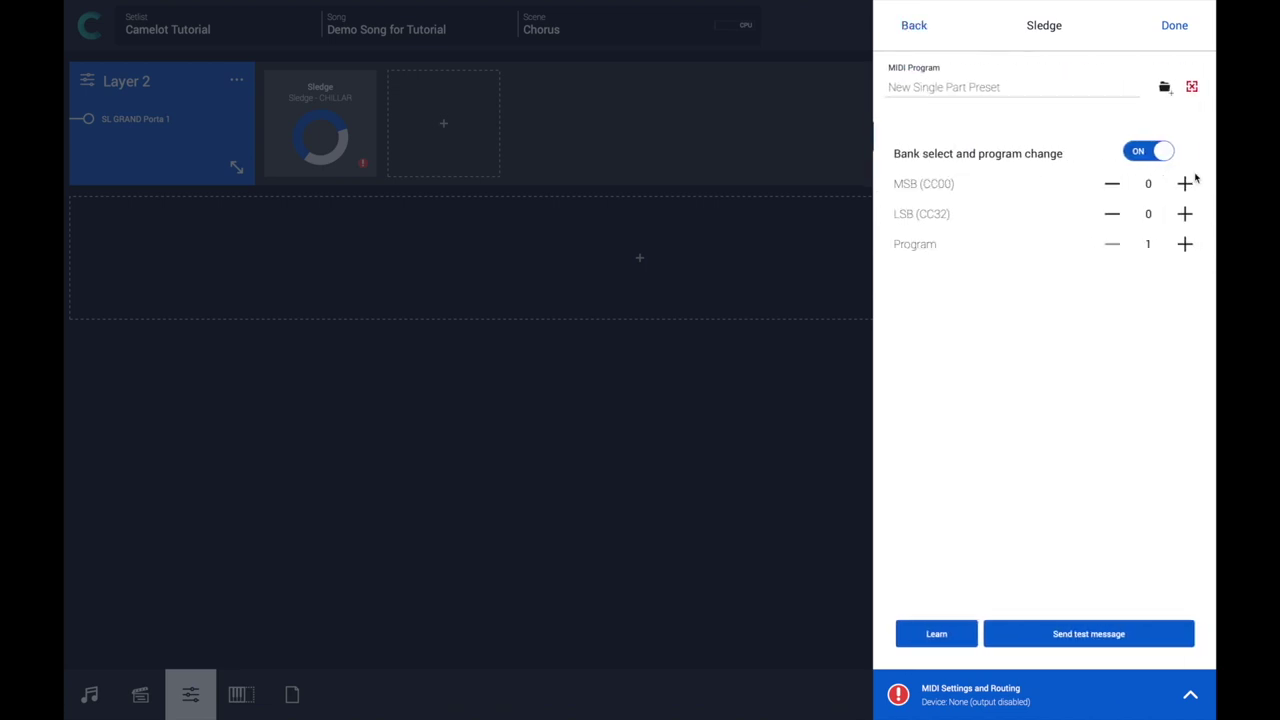